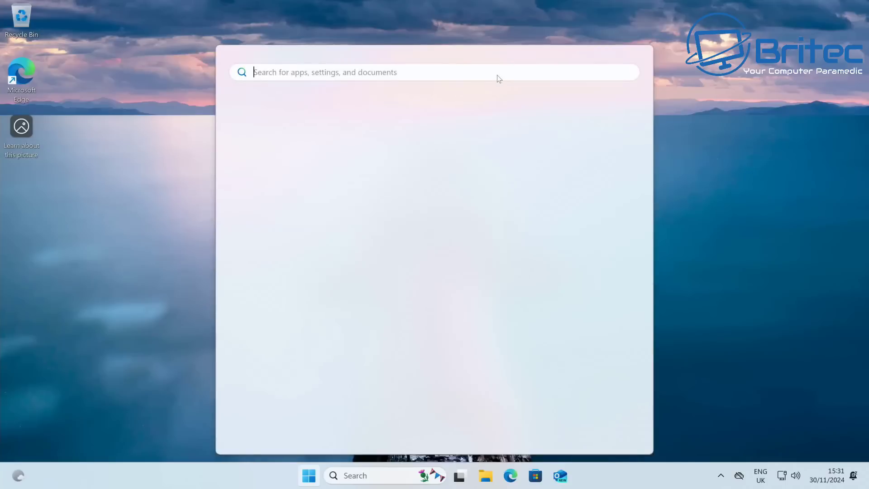
Open the advanced sharing settings through Control Panel's Network and Sharing Center
text(control)
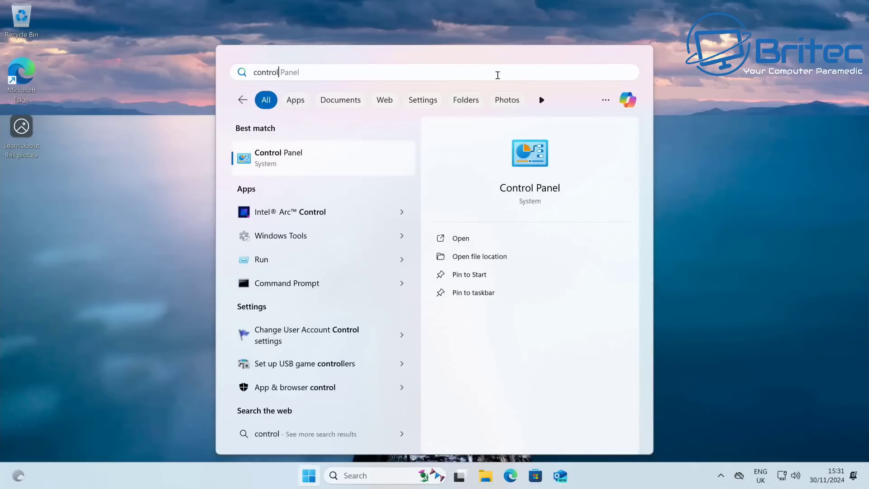
click(358, 160)
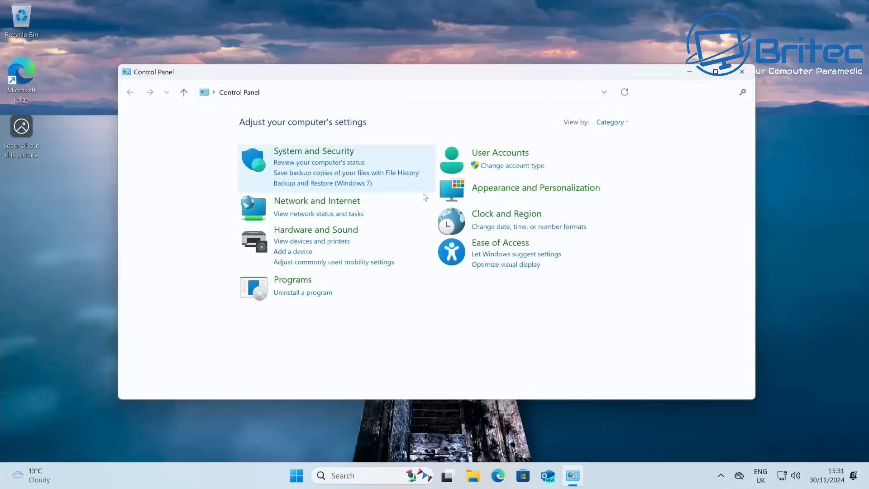
click(344, 203)
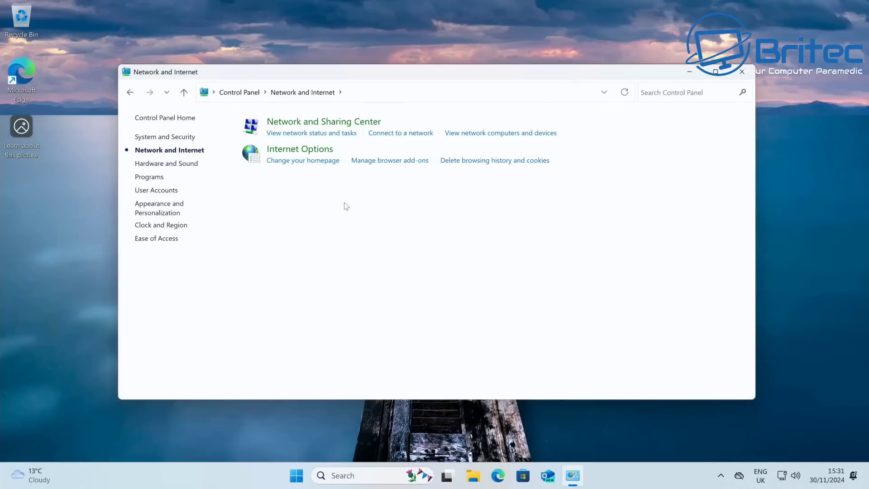
click(331, 122)
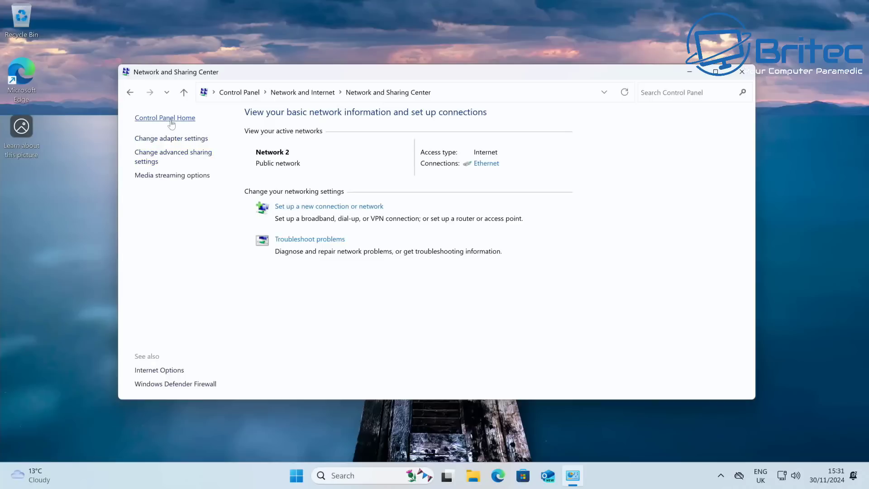
click(181, 158)
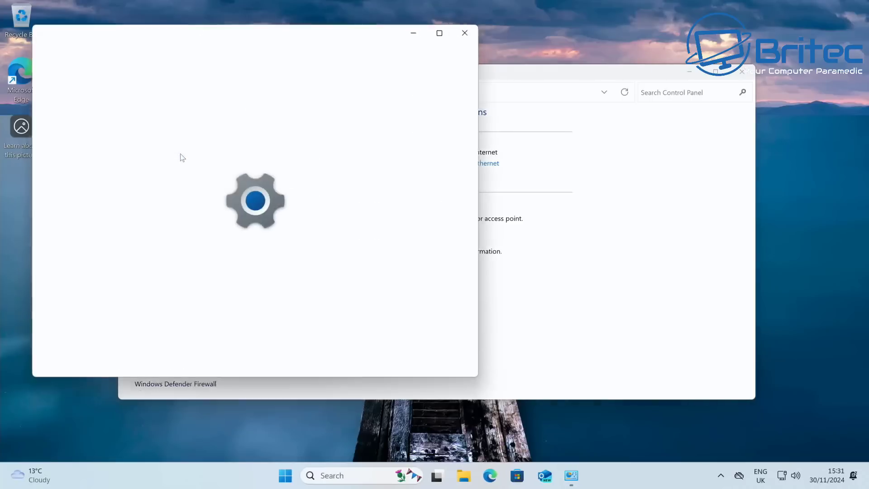
drag(275, 58, 419, 54)
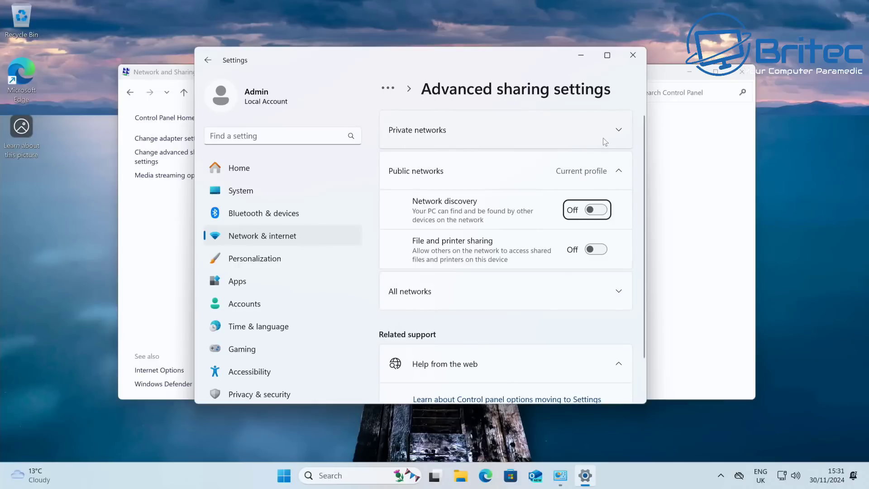
Turn on file and printer sharing for private networks, leaving network discovery on
click(615, 131)
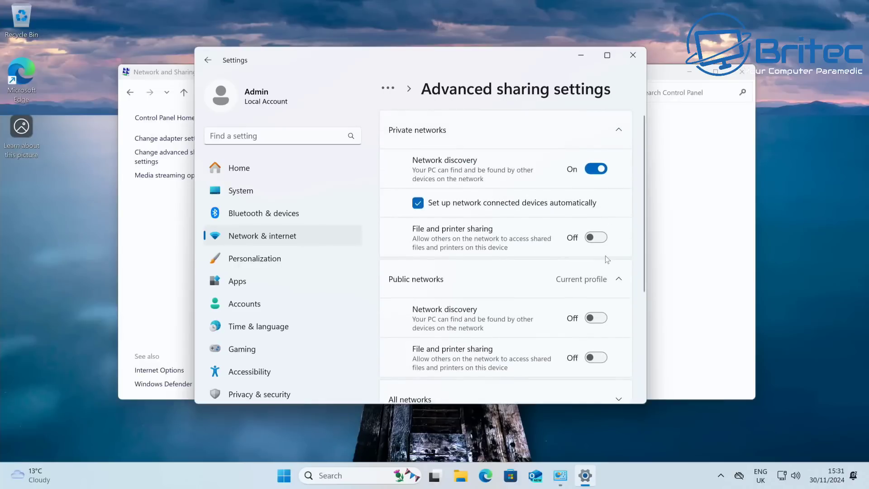
scroll(607, 259, down, 2)
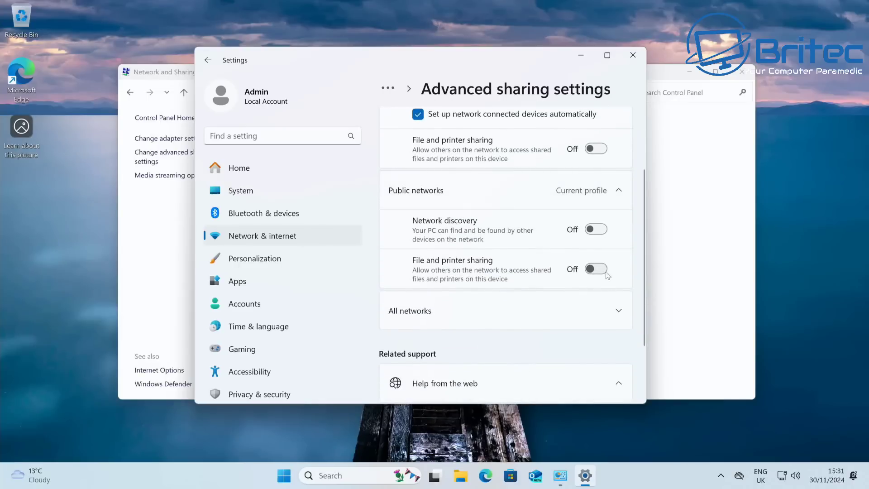
scroll(607, 274, up, 2)
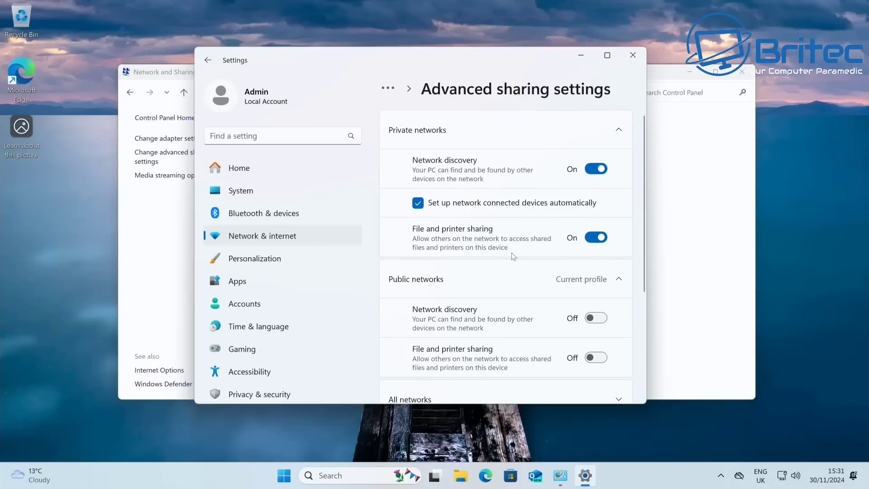
Turn off password protected sharing for all networks, review the sharing options, and close the Settings and Control Panel windows
scroll(514, 256, down, 1)
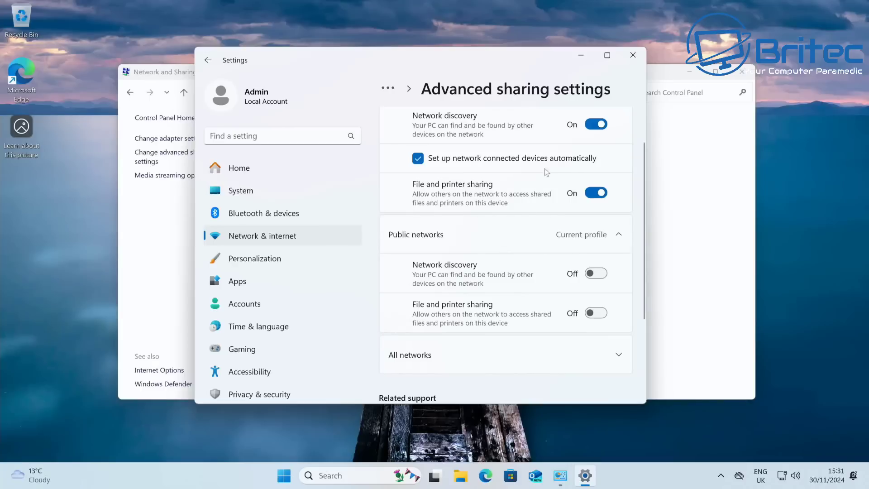
scroll(556, 338, down, 2)
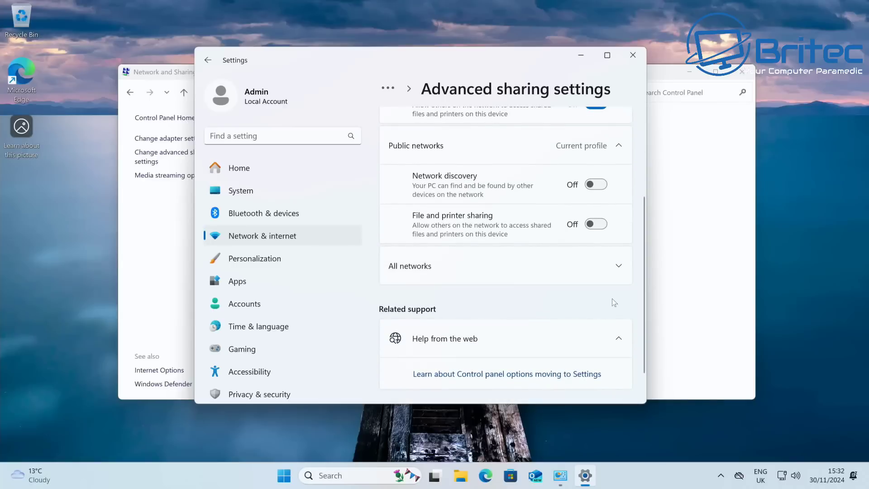
click(618, 266)
scroll(615, 272, down, 3)
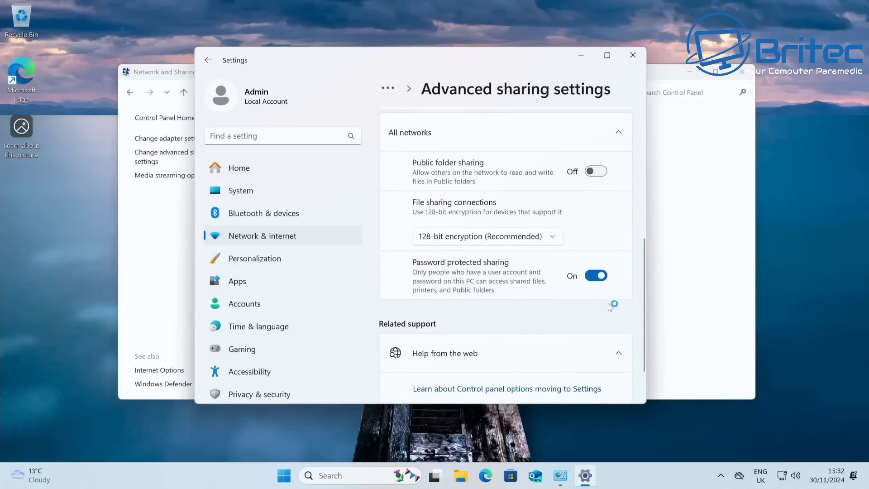
click(596, 276)
scroll(597, 305, up, 2)
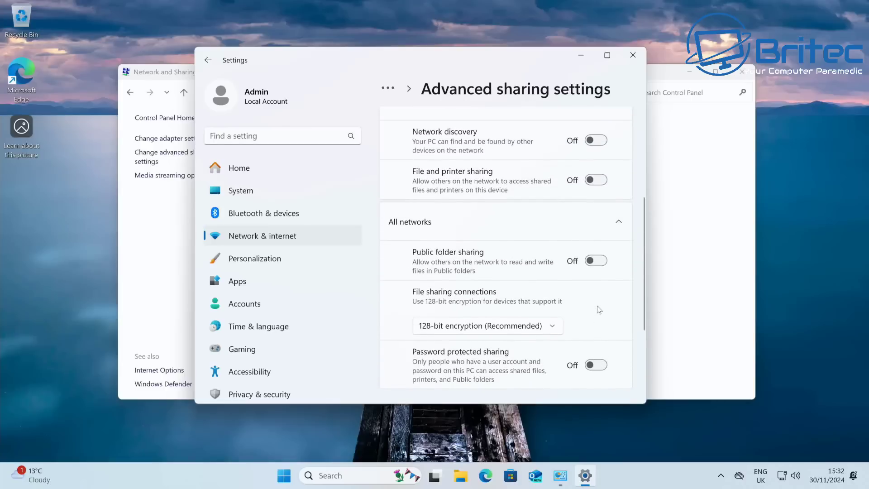
scroll(596, 305, up, 1)
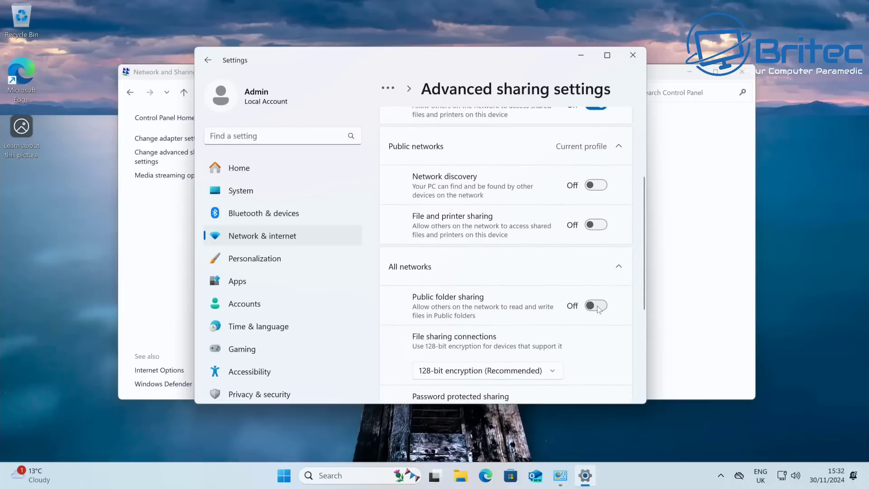
scroll(597, 305, up, 3)
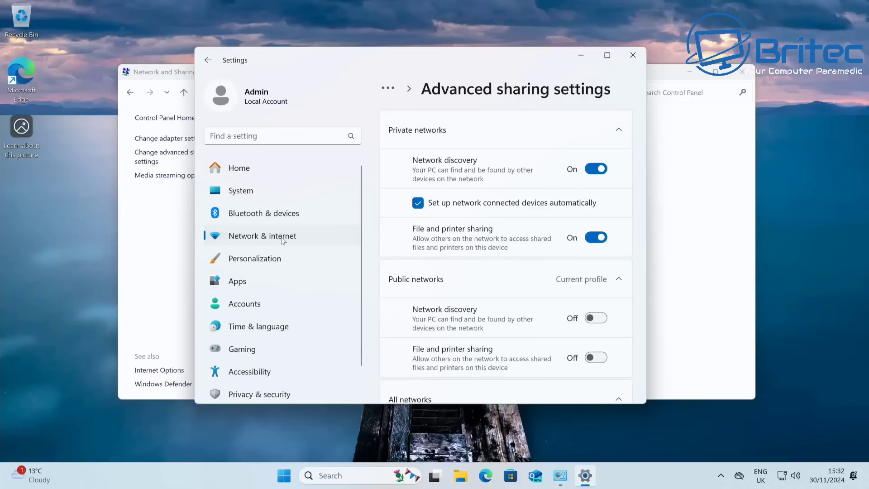
scroll(520, 285, down, 7)
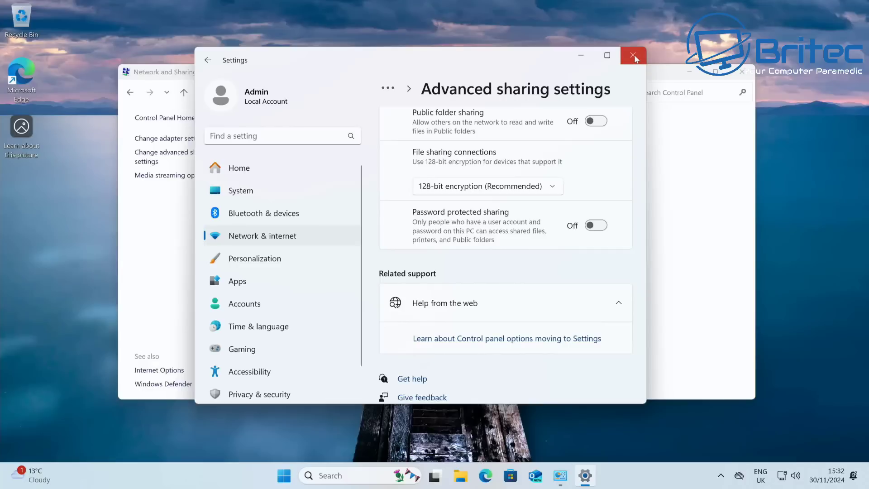
click(634, 56)
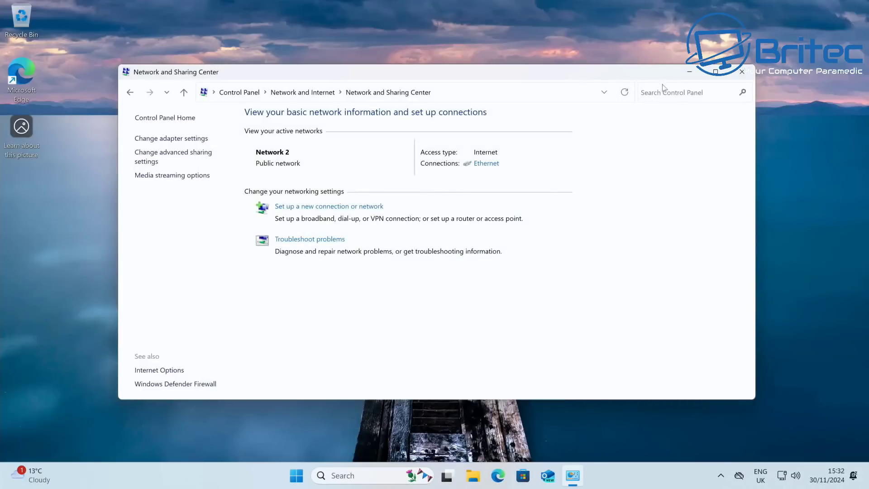
click(742, 71)
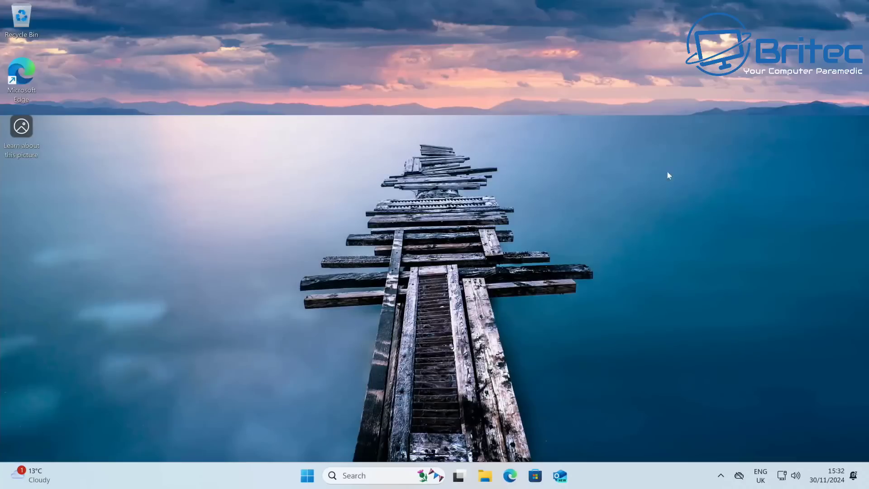
Open Disk Management and move its window towards the middle of the desktop
click(319, 476)
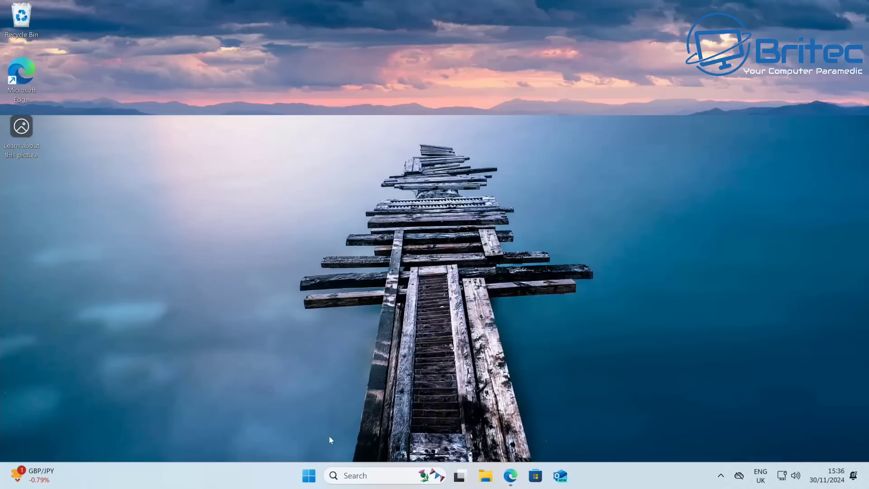
right_click(308, 475)
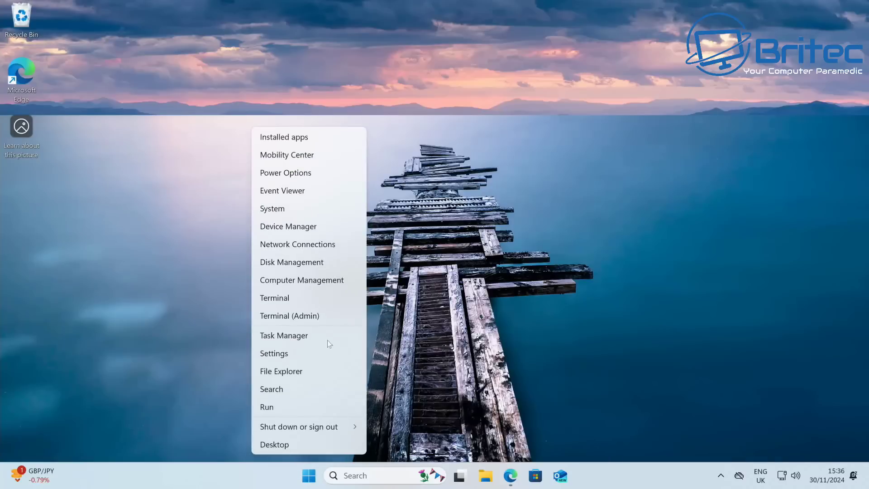
click(334, 258)
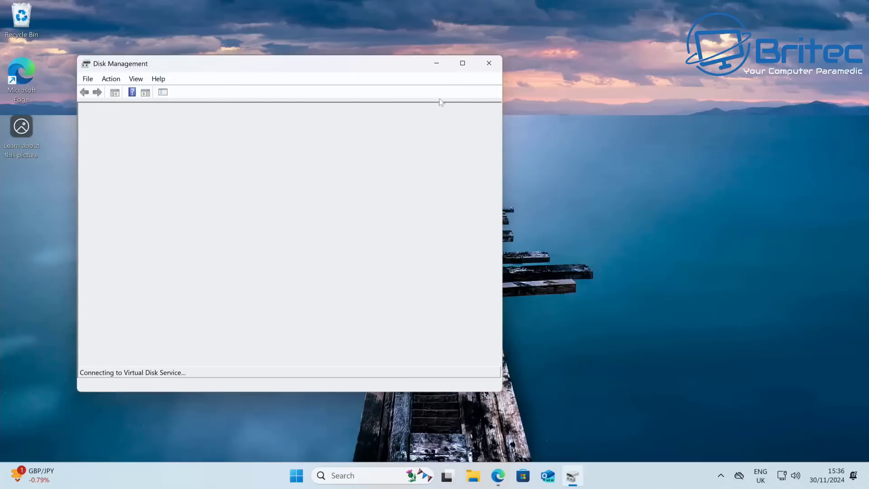
drag(398, 64, 542, 74)
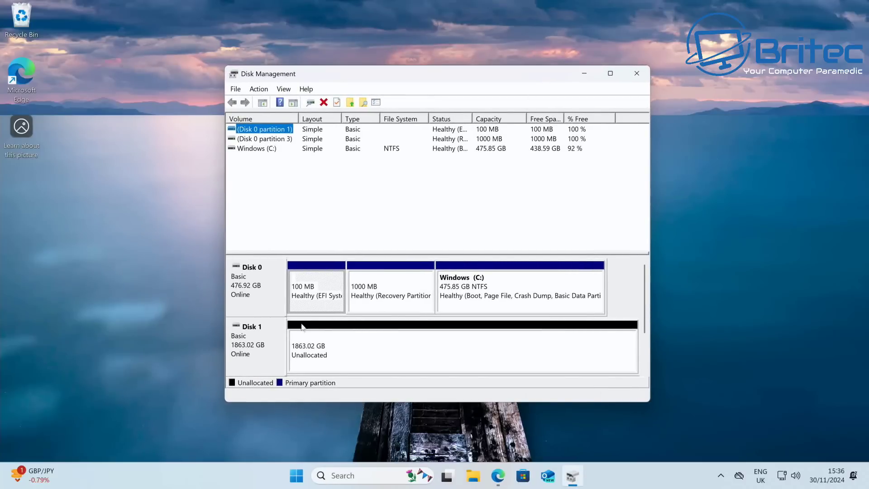
Start a new simple volume on Disk 1's unallocated space, accepting the default size and drive letter
right_click(313, 351)
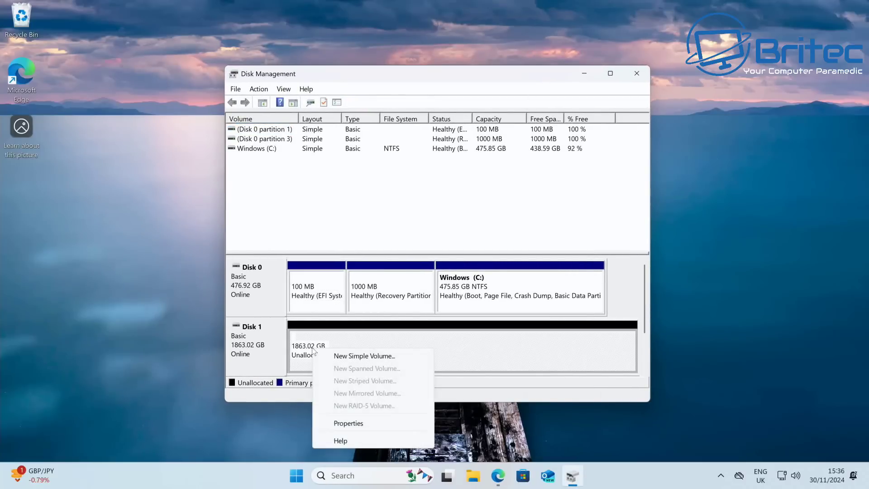
click(358, 356)
drag(416, 134, 448, 149)
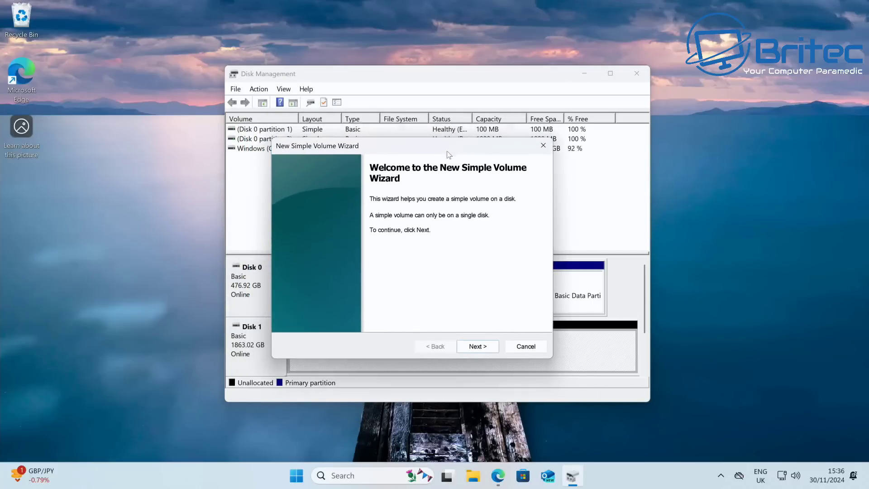
click(473, 349)
click(473, 349)
click(472, 351)
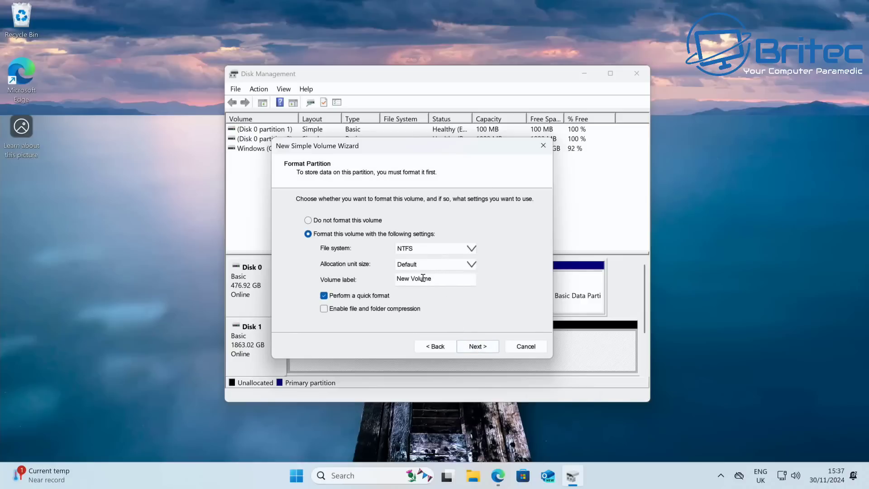
Label the volume Storage, create it with an NTFS quick format, and close Disk Management
drag(443, 277, 368, 287)
text(Storage)
click(489, 347)
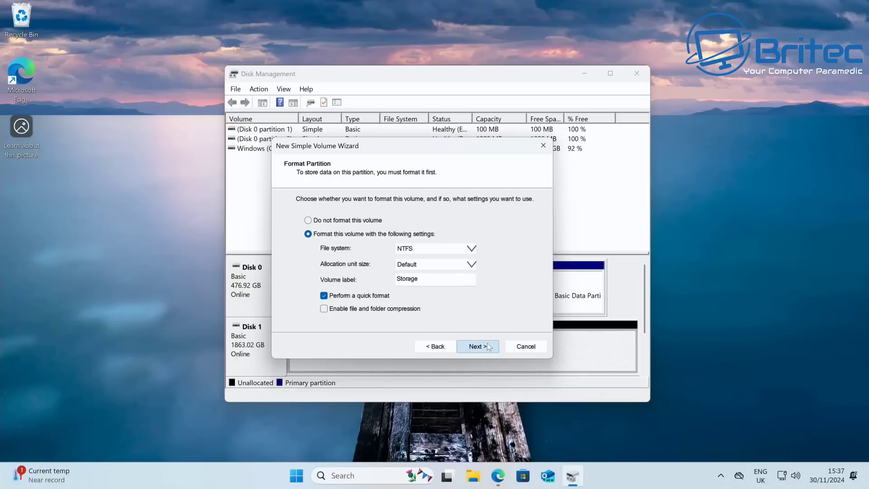
click(488, 346)
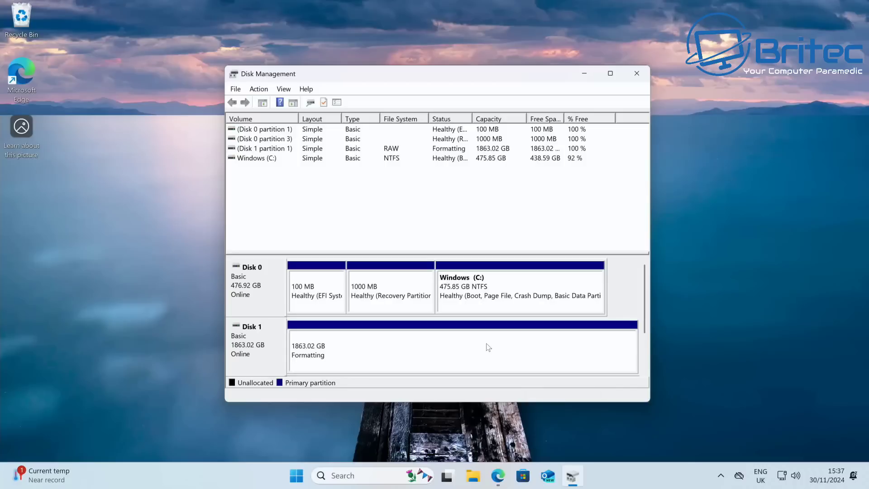
click(637, 73)
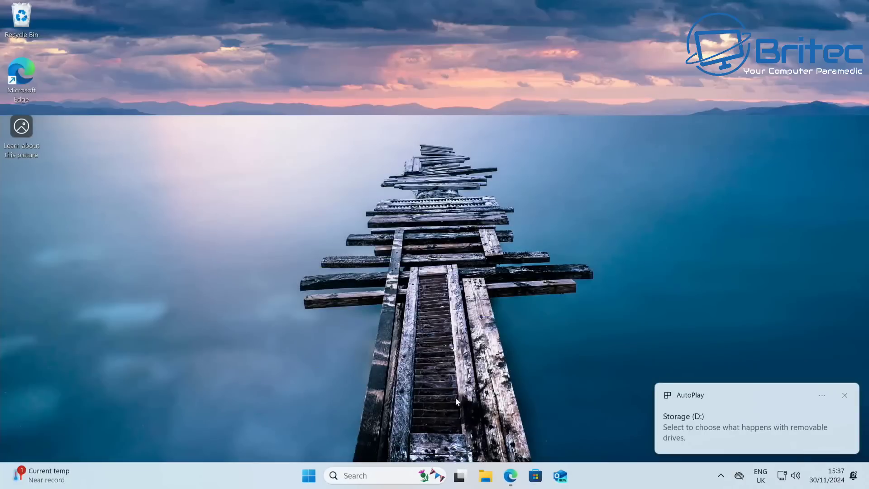
Create a folder named Share in the root of the Storage (D:) drive
click(486, 476)
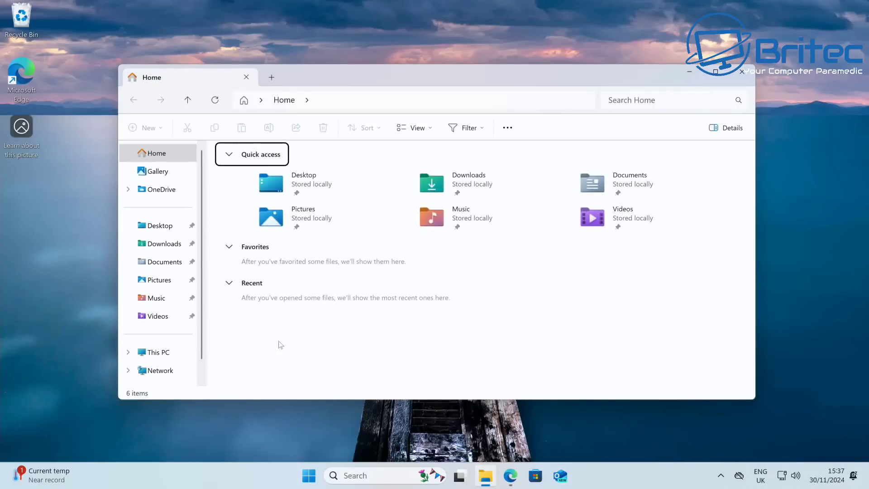
click(141, 352)
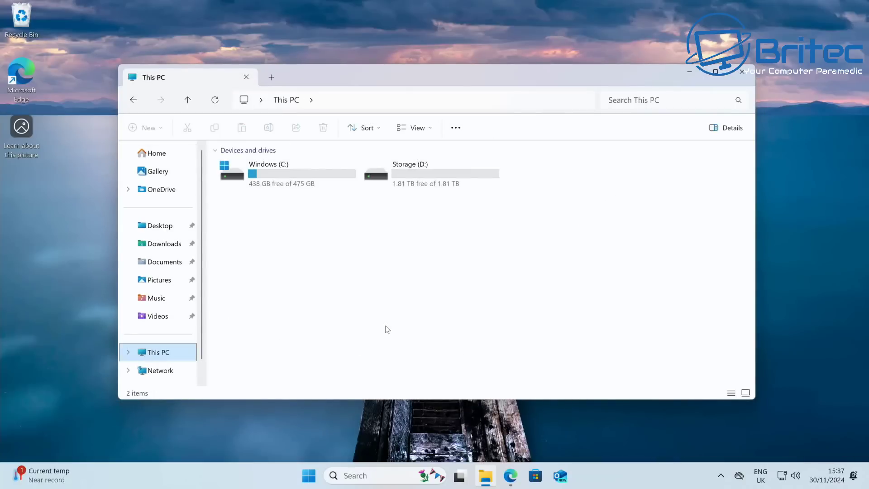
double_click(418, 175)
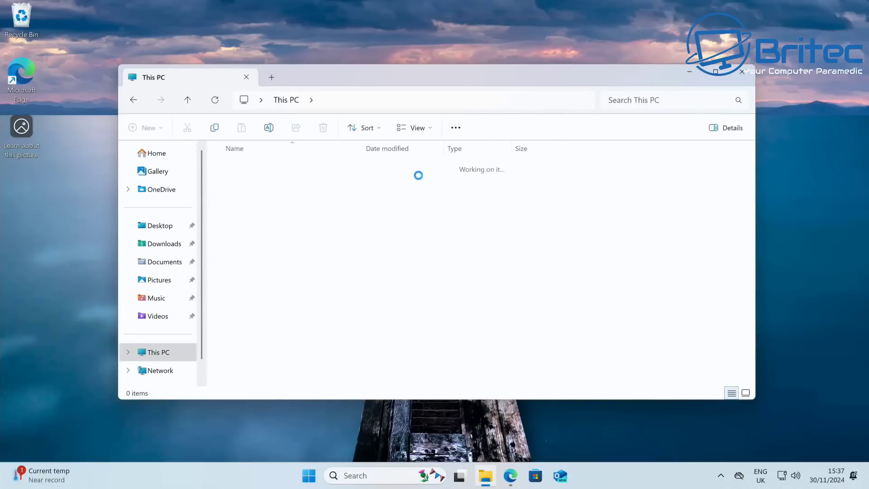
right_click(241, 182)
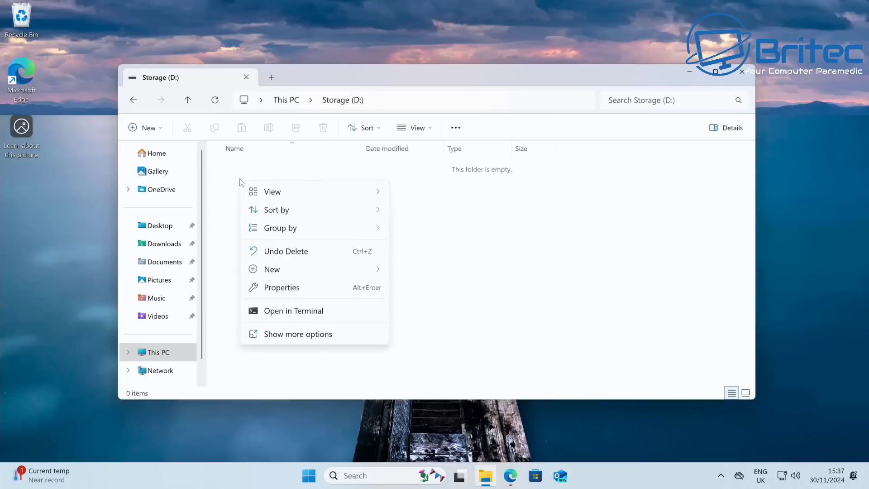
mouse_move(280, 276)
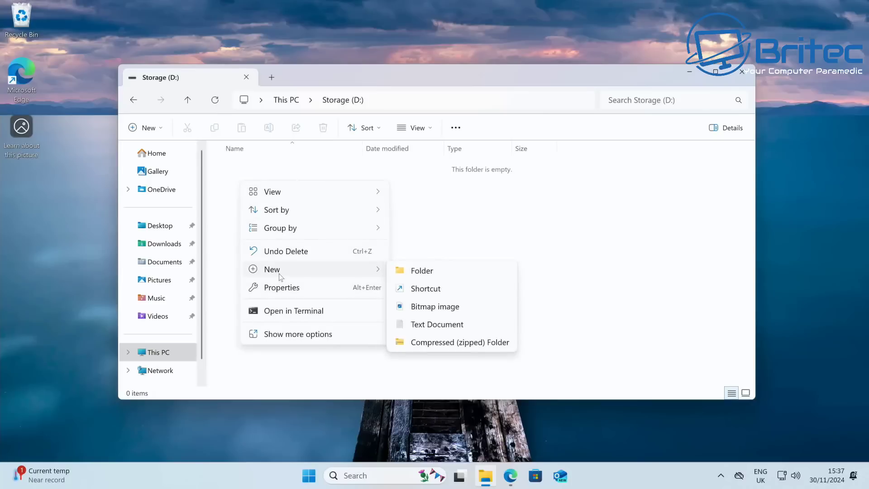
click(439, 270)
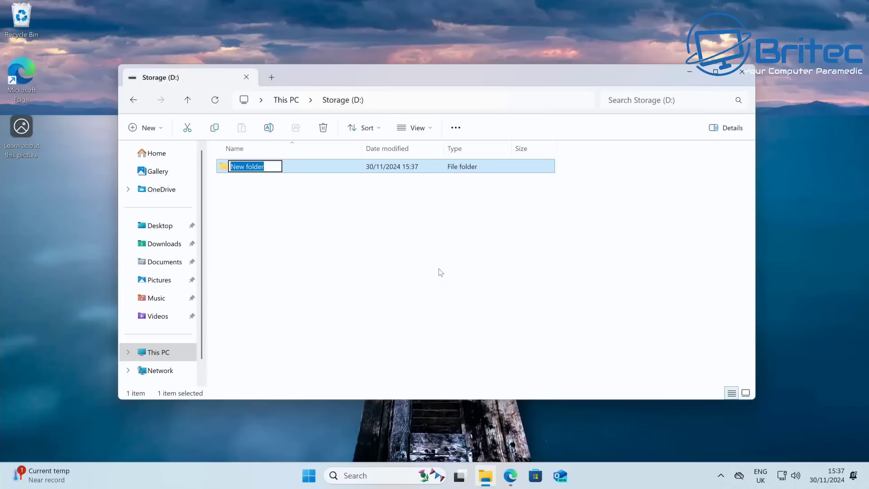
text(Sh)
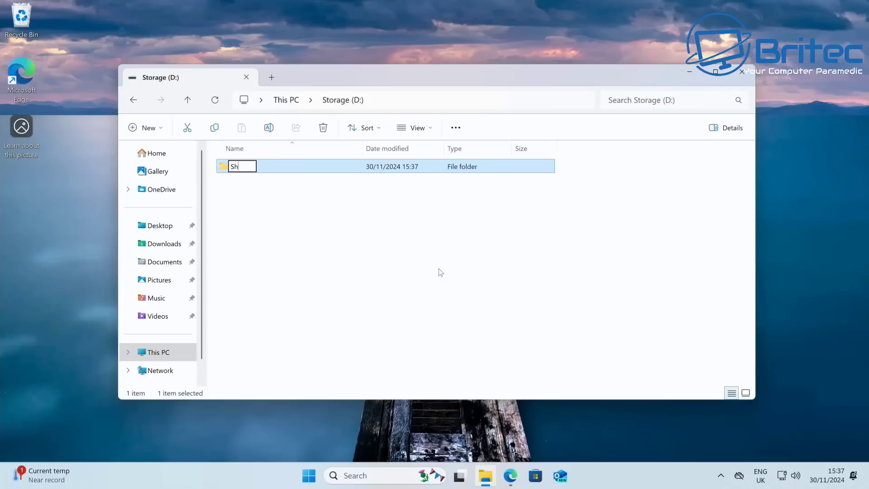
text(are)
key(Return)
click(386, 220)
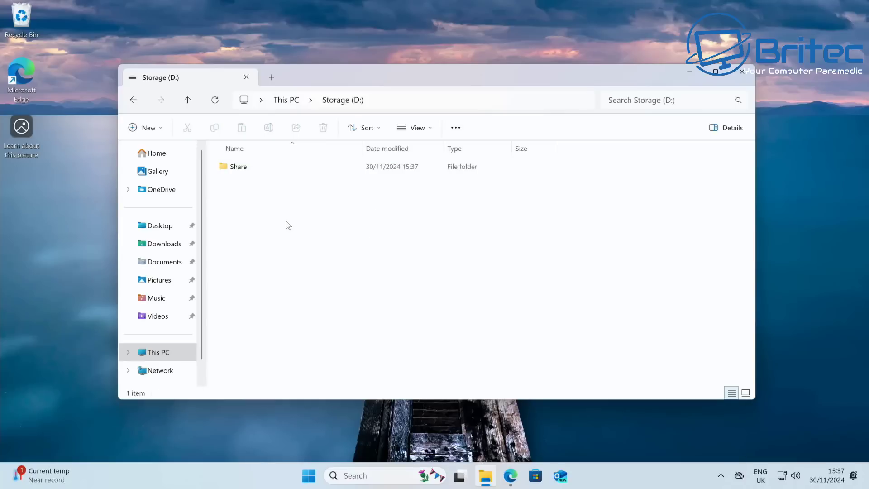
In the Share folder's network access settings, add Everyone and give that group Read/Write permission
right_click(245, 169)
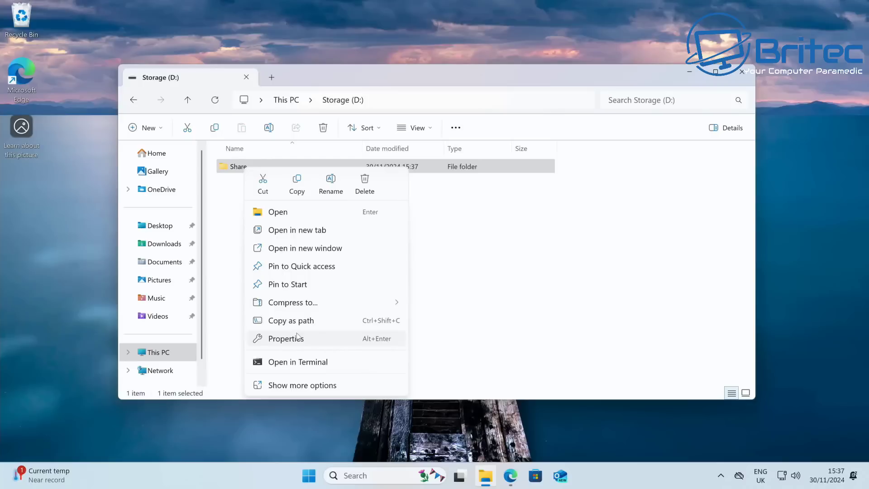
click(298, 337)
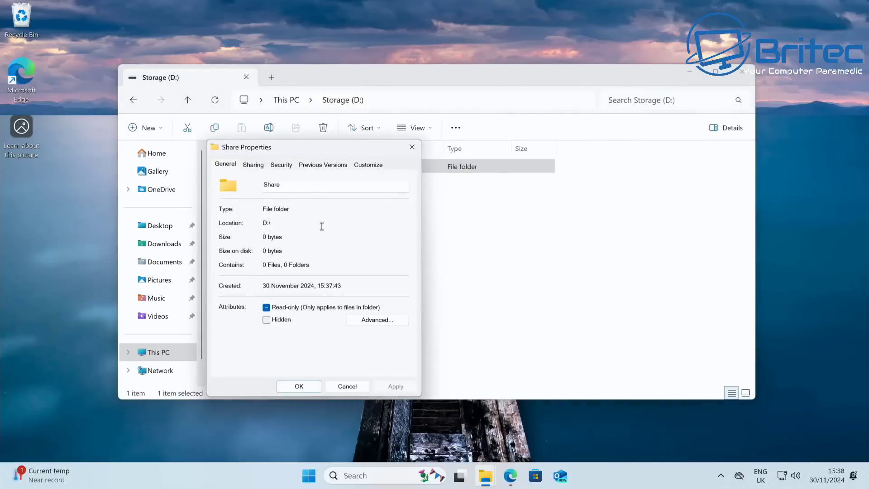
click(257, 166)
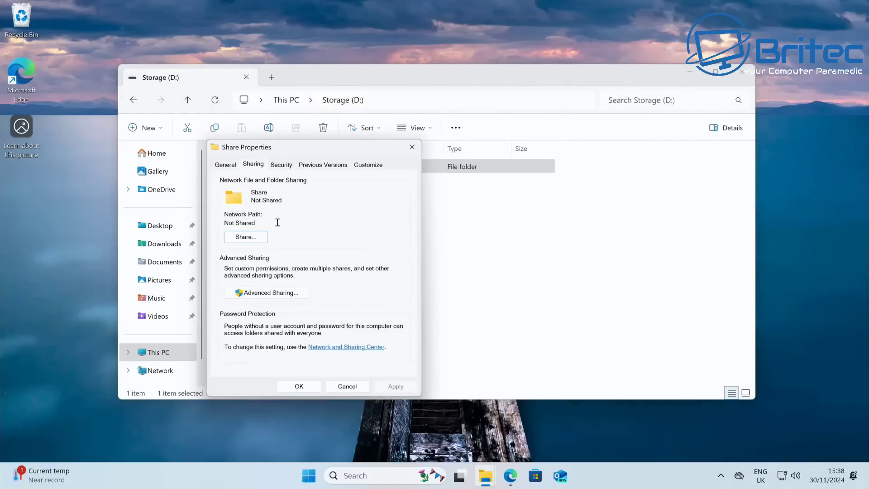
click(258, 236)
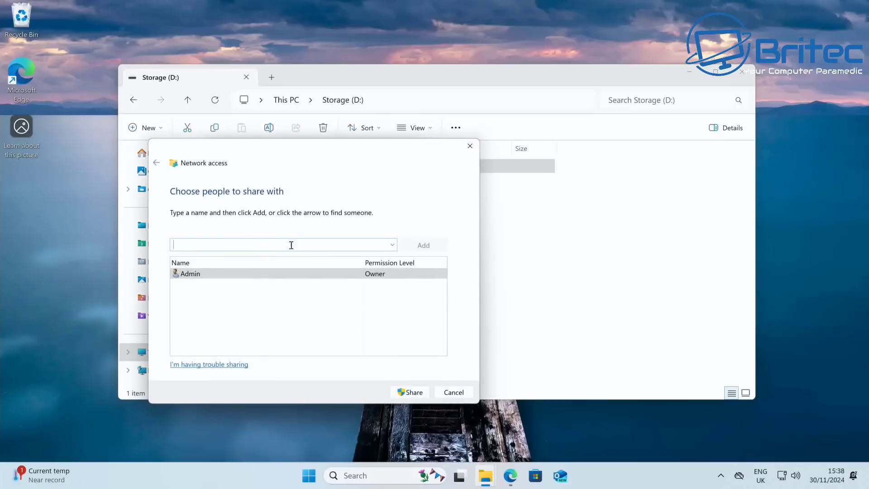
click(393, 245)
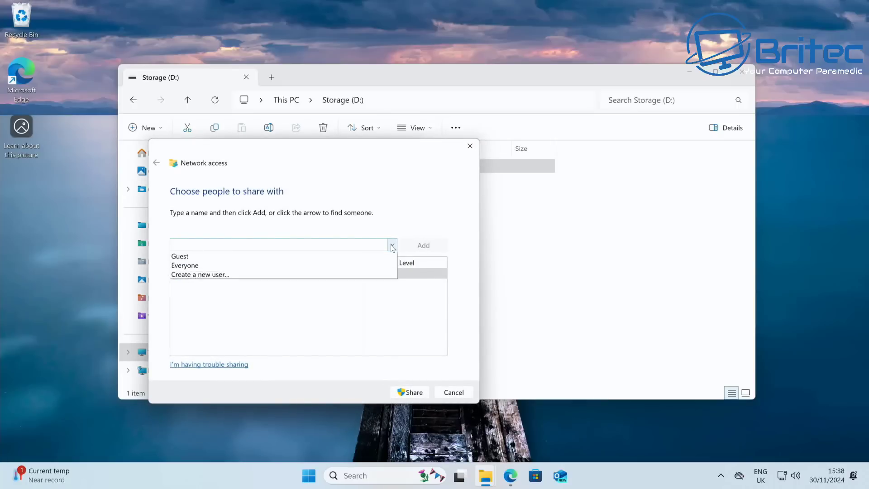
click(383, 274)
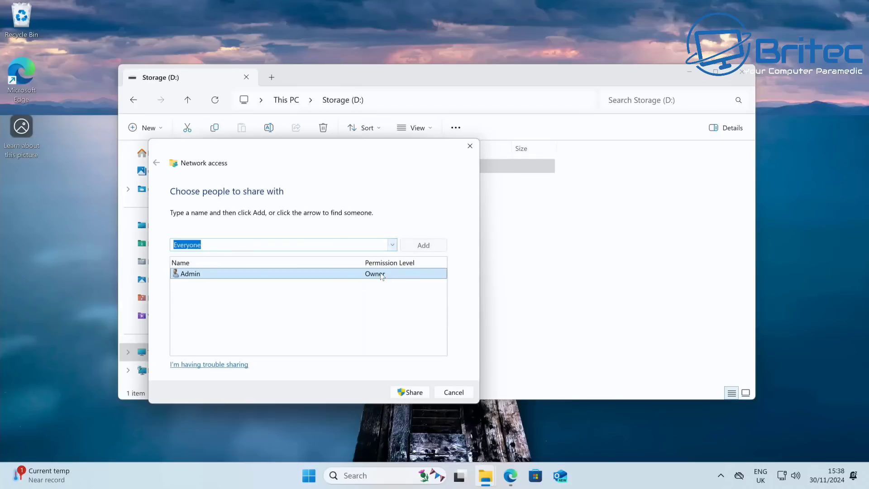
click(439, 245)
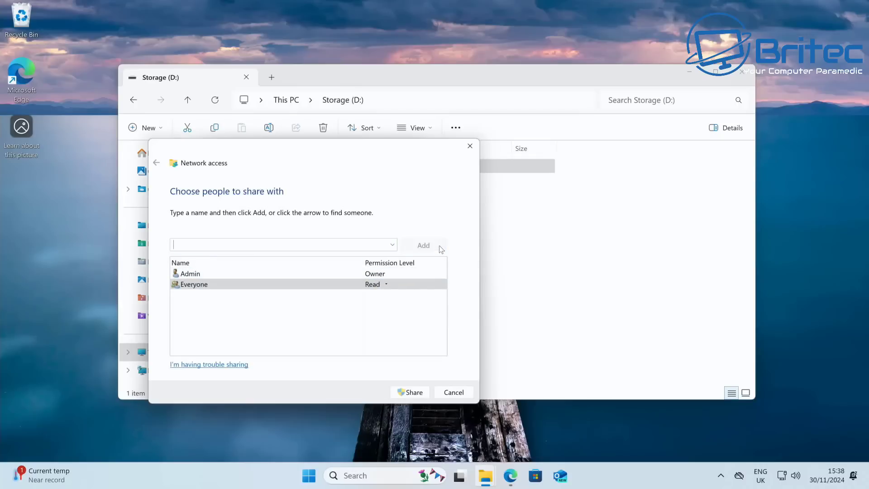
click(387, 284)
click(400, 300)
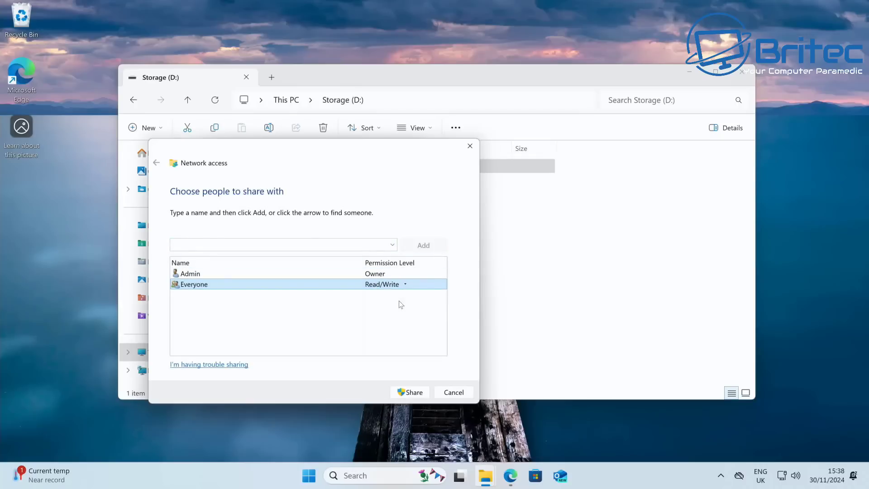
Share the folder, making the connected network private, and finish the network access wizard
click(411, 393)
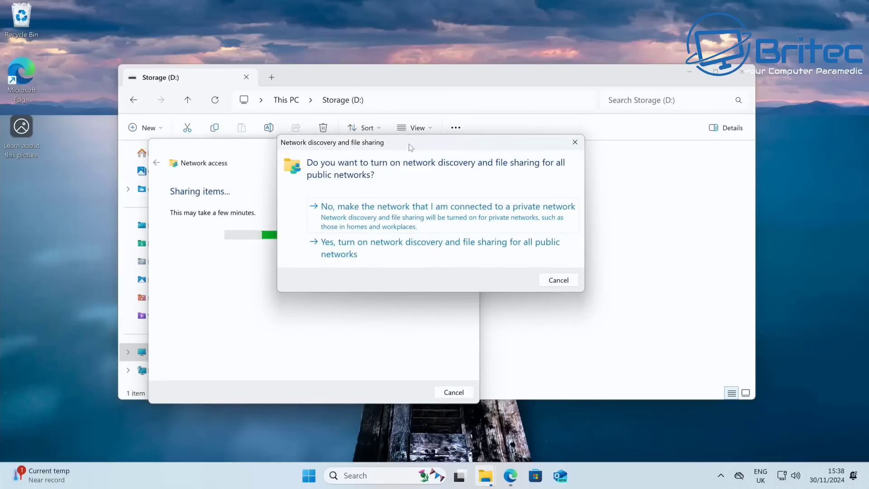
drag(409, 144, 374, 170)
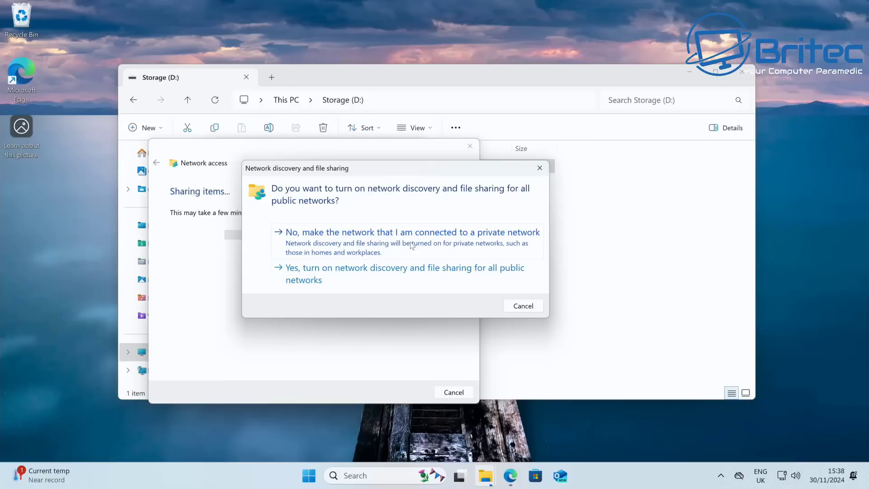
click(366, 241)
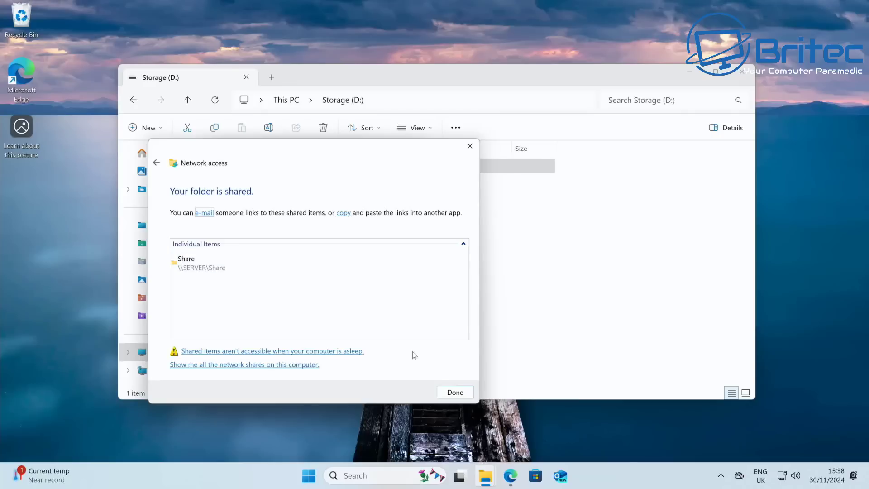
click(456, 392)
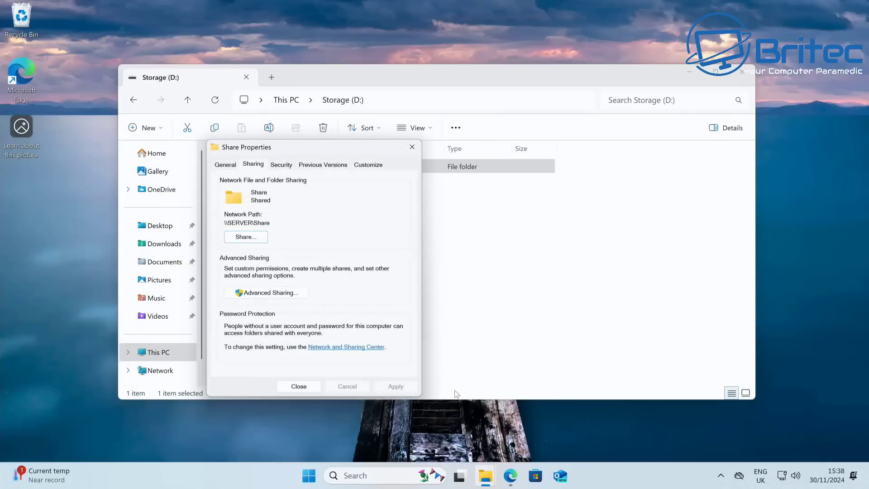
Review the Share folder's advanced sharing settings, including its permissions and the new share form, and close its properties without changes
click(283, 295)
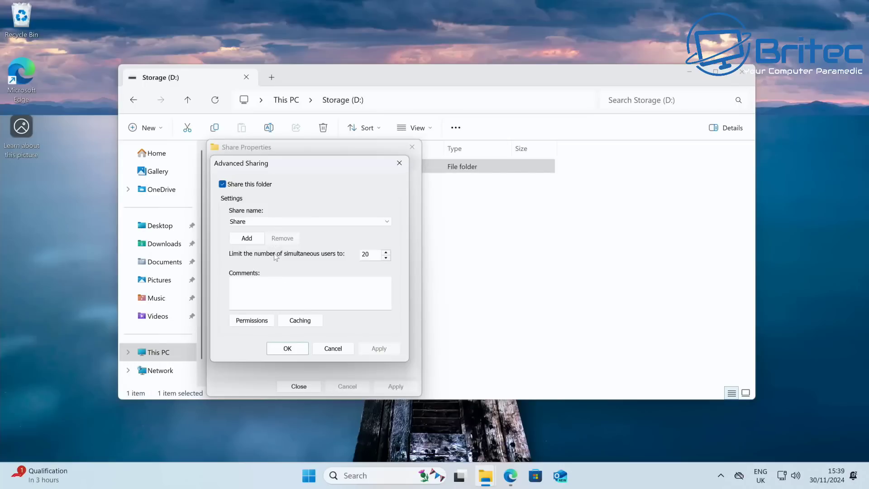
click(257, 320)
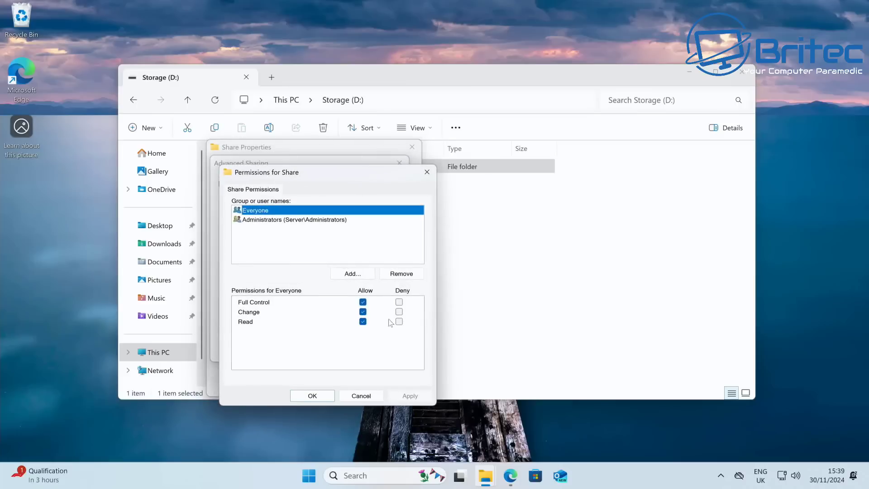
click(427, 172)
click(247, 239)
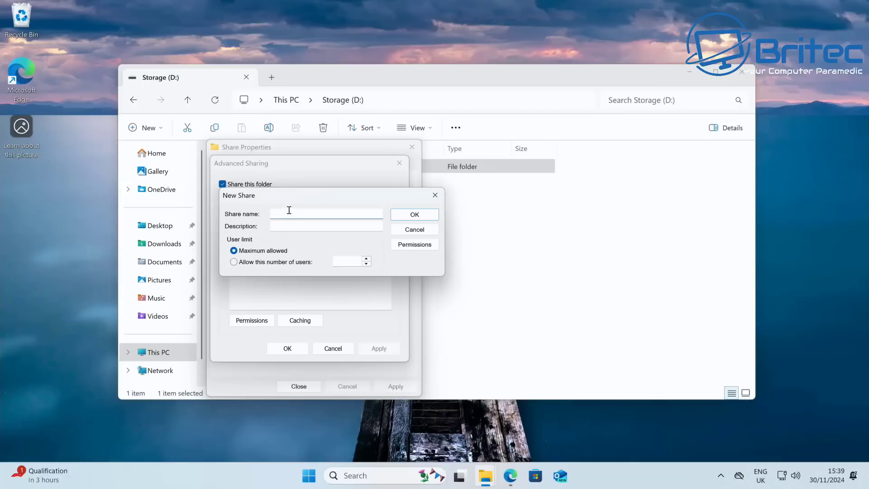
click(428, 230)
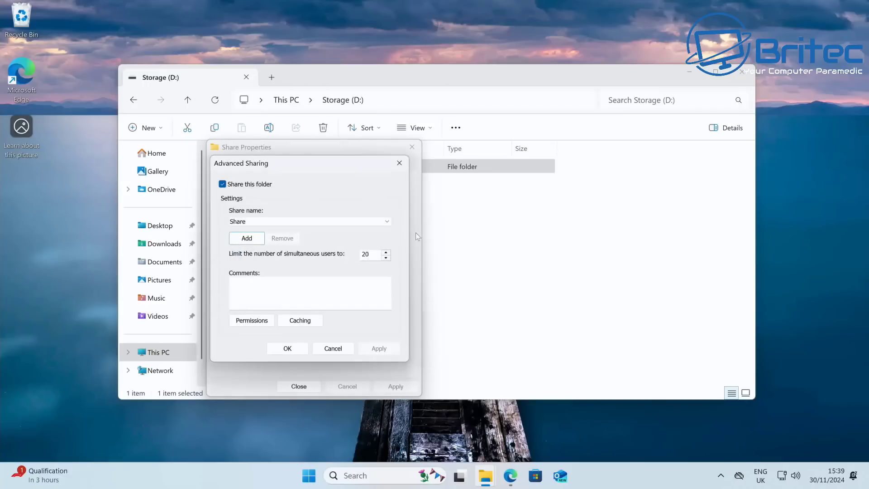
click(399, 164)
click(305, 388)
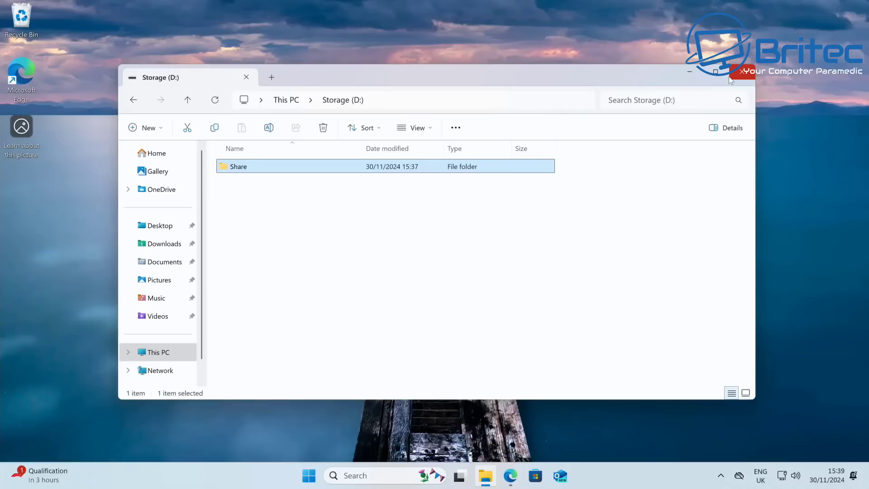
Browse from This PC into the Share folder on Storage (D:) to check it, go back and close File Explorer
click(293, 104)
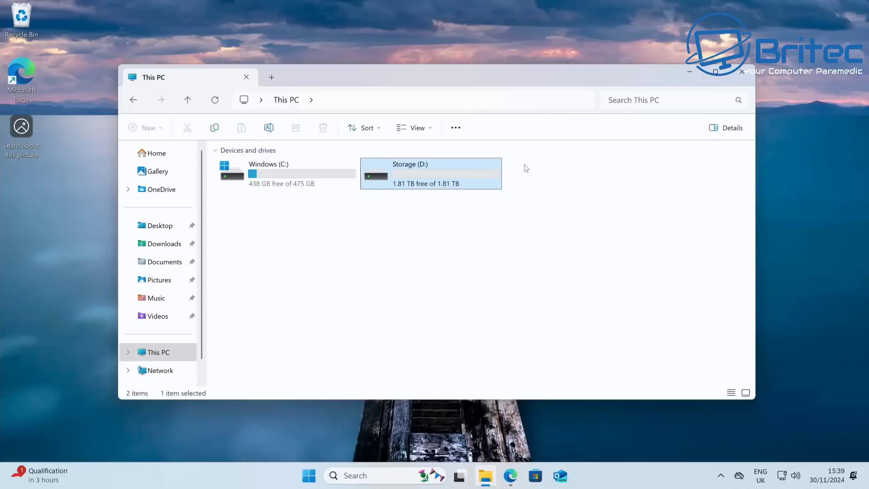
double_click(414, 174)
double_click(247, 168)
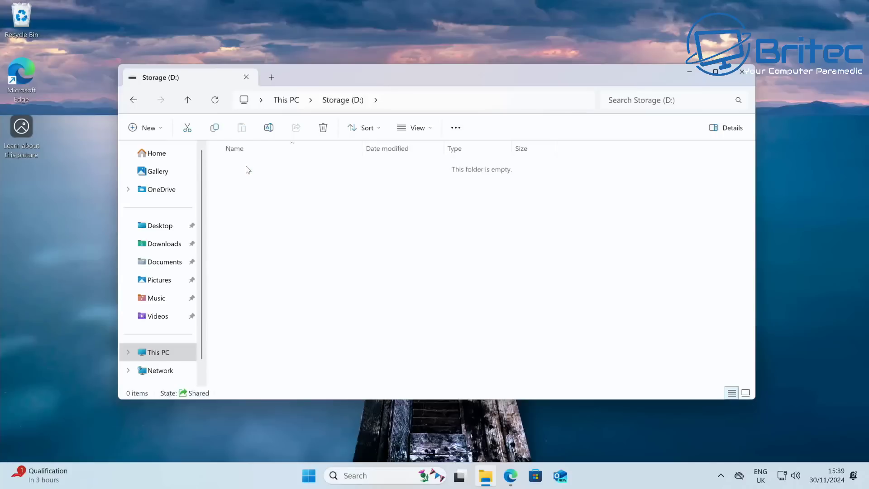
click(135, 98)
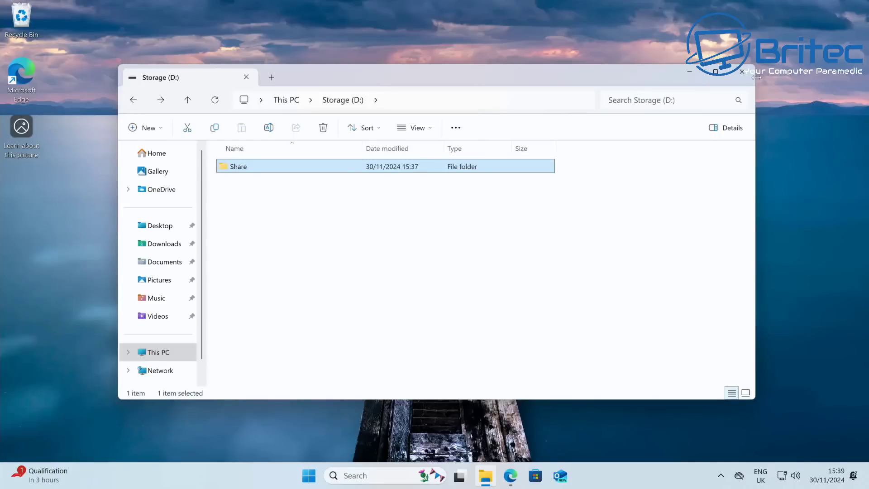
click(743, 72)
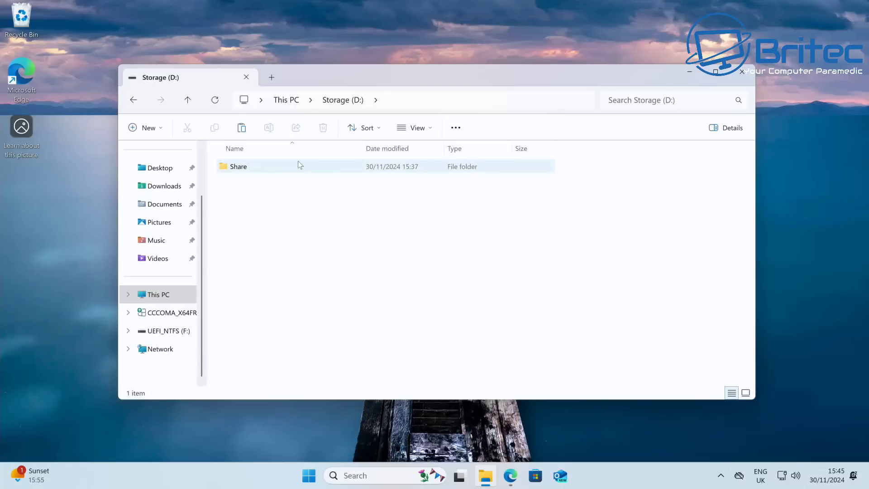
Paste the copied Windows 7 Full Setup and Stay On Windows 10 Until 2032 With LTSC folders into the Share folder
double_click(282, 169)
right_click(252, 178)
click(267, 195)
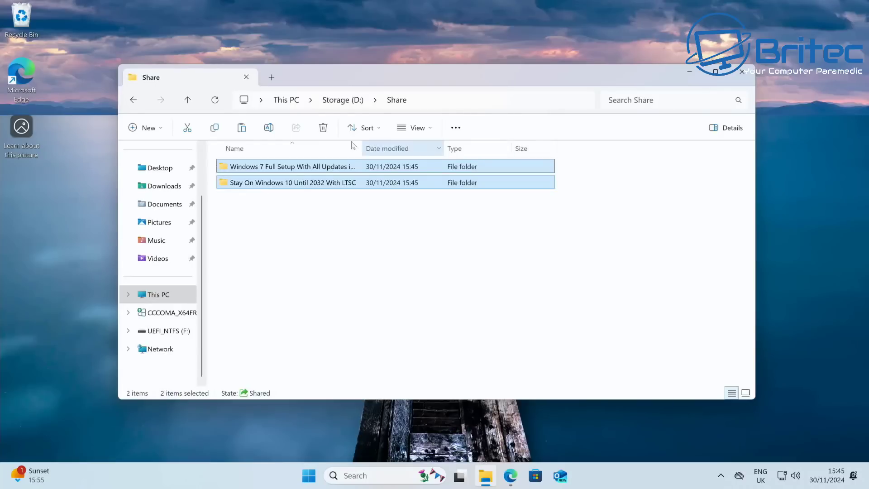
Look inside the Windows 7 Full Setup folder, return to the Share folder and close File Explorer
double_click(316, 170)
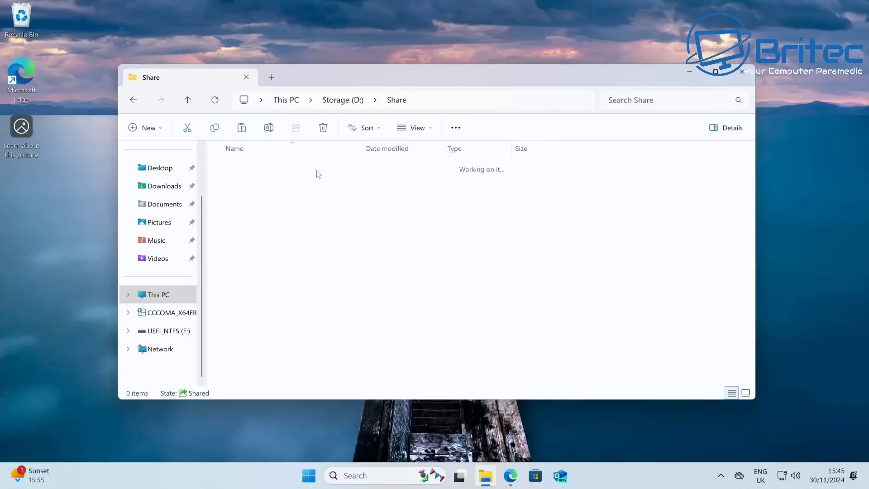
click(136, 99)
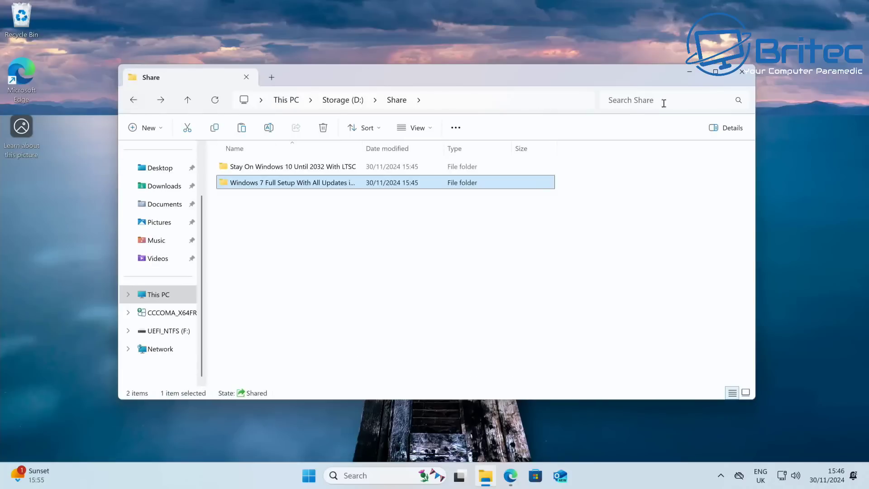
click(743, 72)
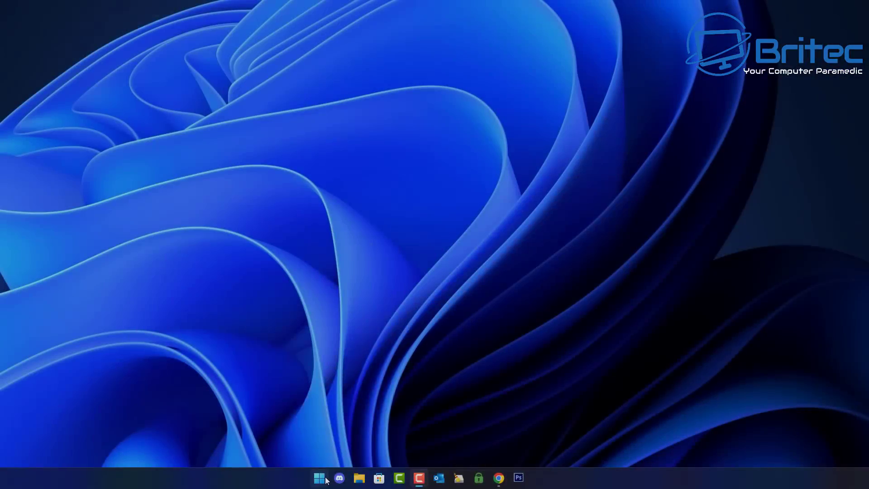
key(super)
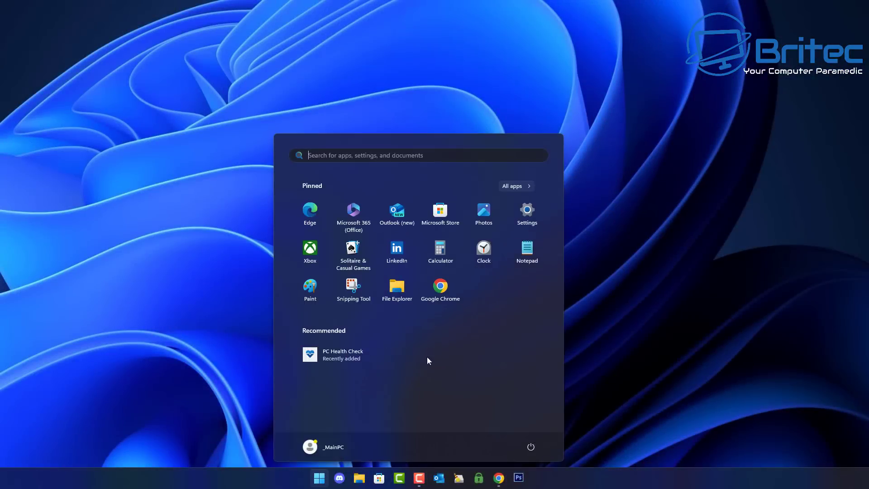
click(530, 212)
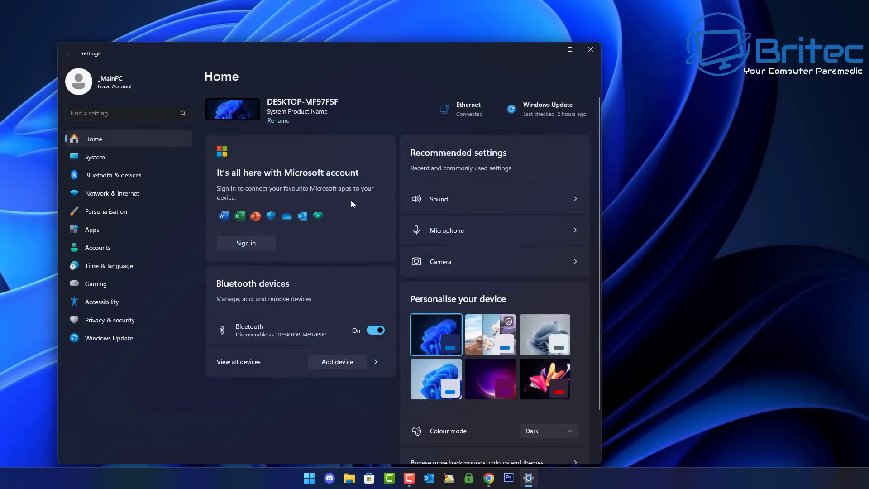
drag(427, 62, 534, 63)
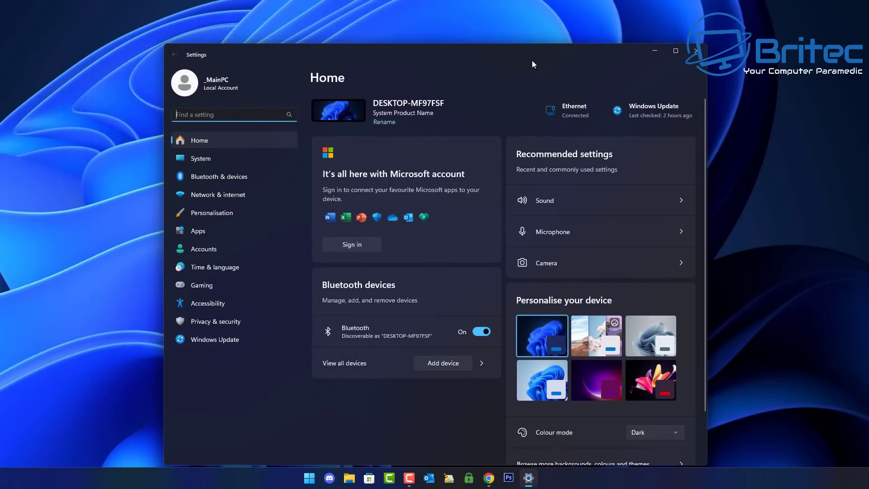
click(695, 58)
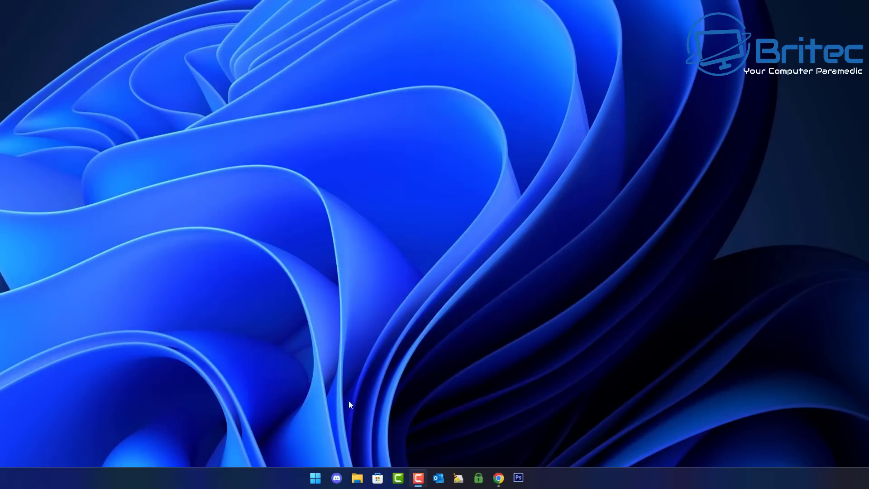
Check the Ethernet connection's network profile type in Windows Settings and return to the Network & internet page
click(319, 478)
click(521, 221)
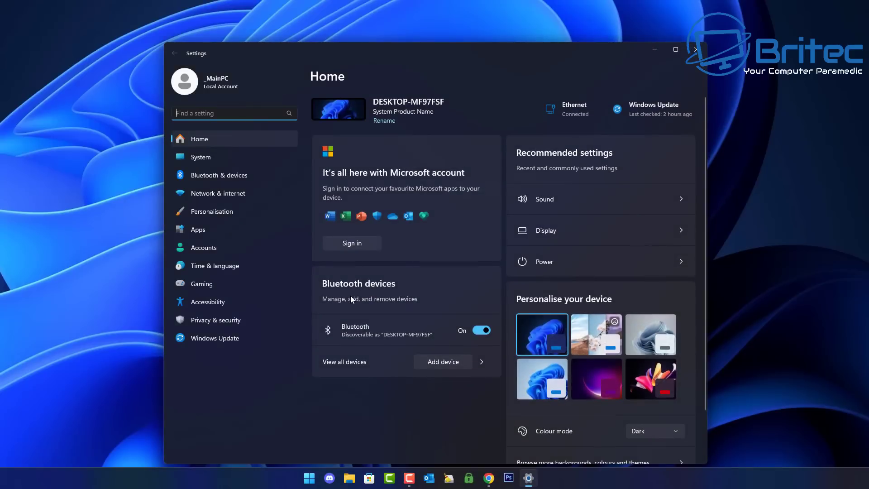
click(226, 194)
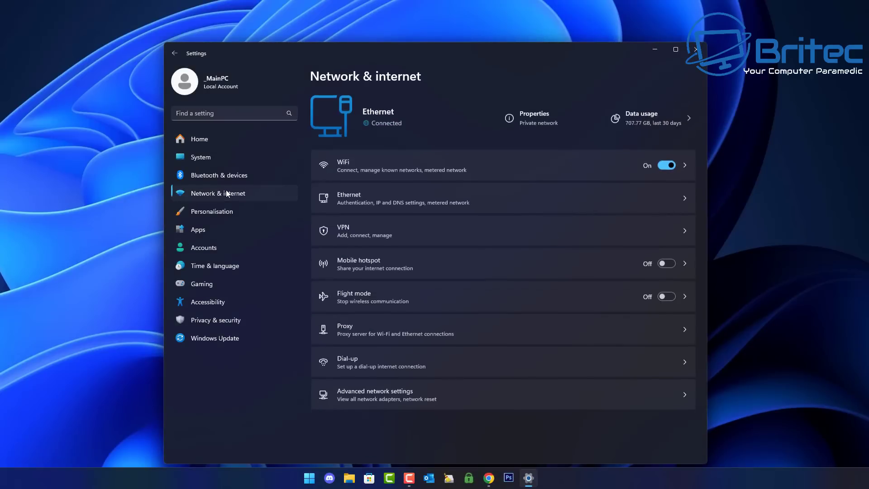
click(465, 198)
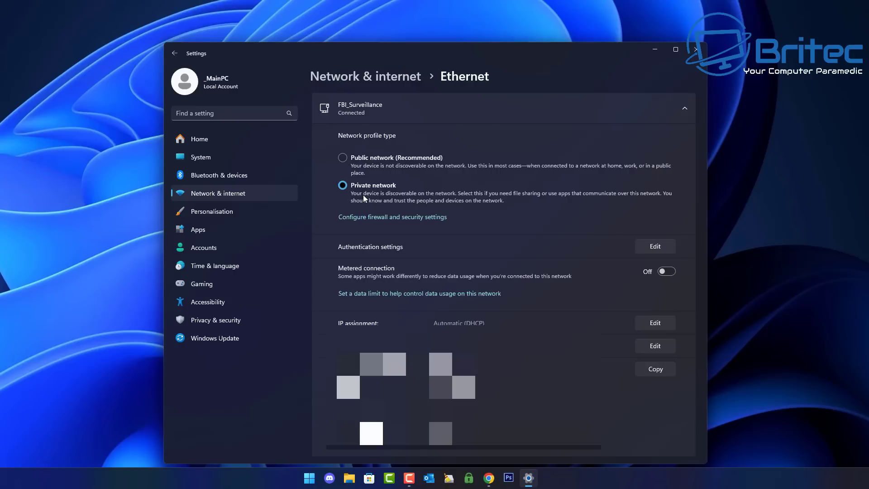
key(alt+Left)
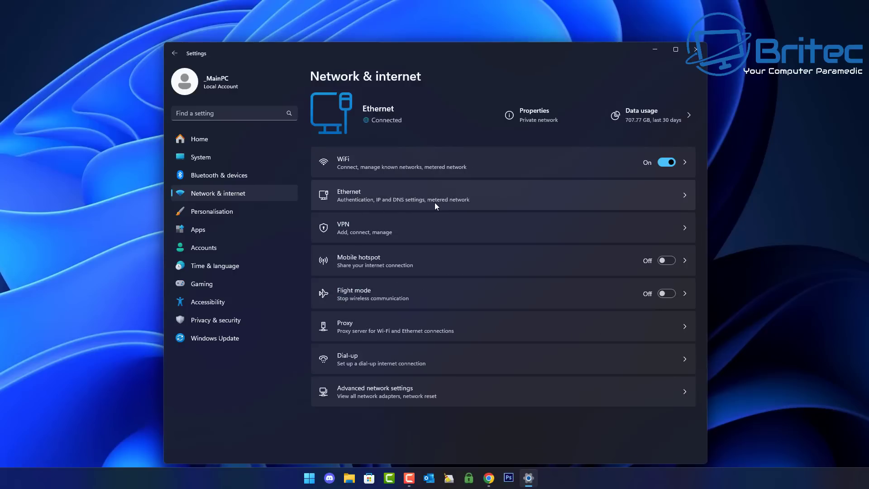
Review the advanced sharing settings for private and public networks without changing them, and close Settings
click(390, 404)
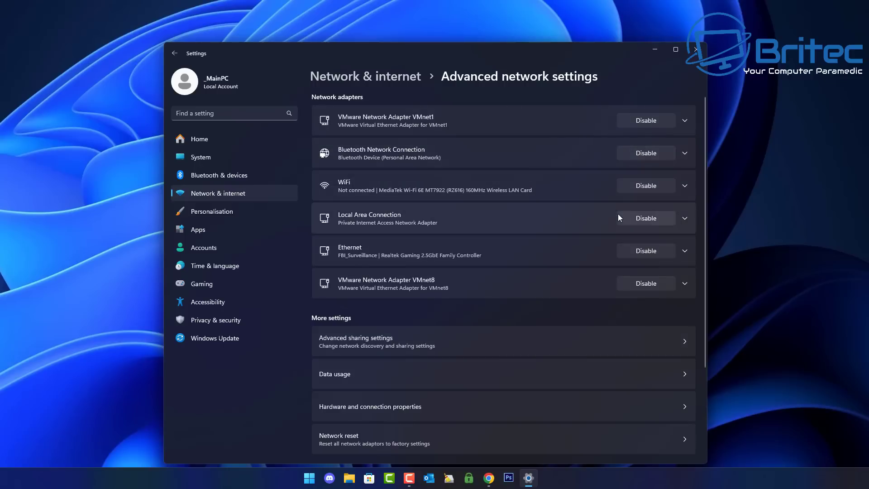
click(384, 349)
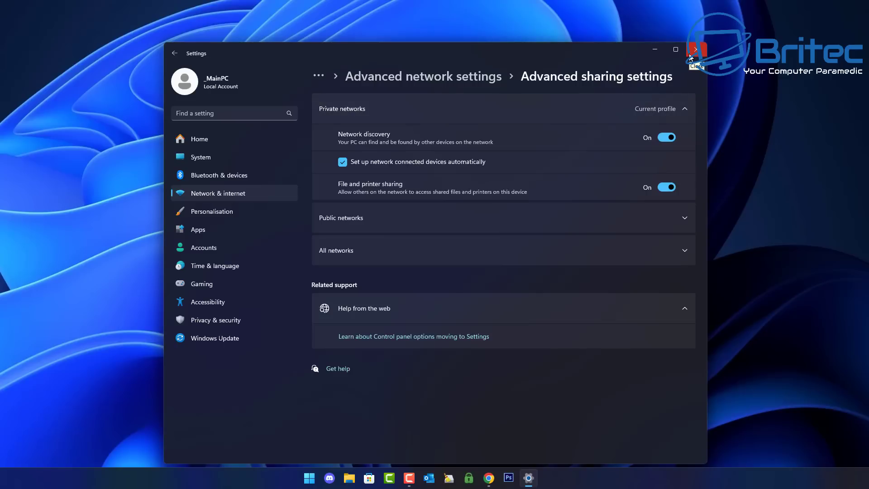
click(688, 219)
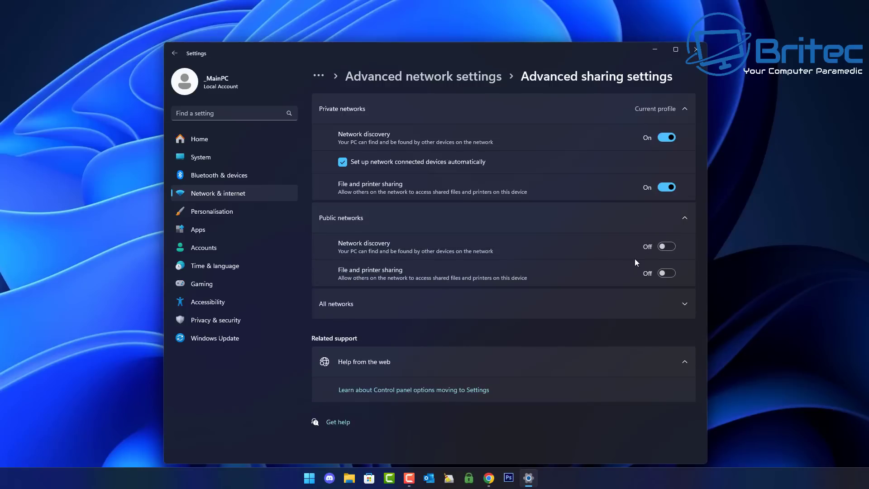
click(686, 218)
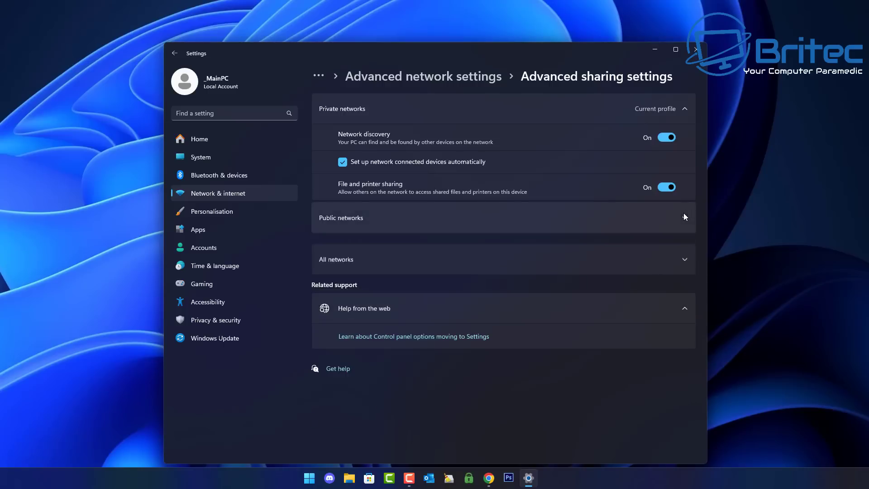
click(696, 48)
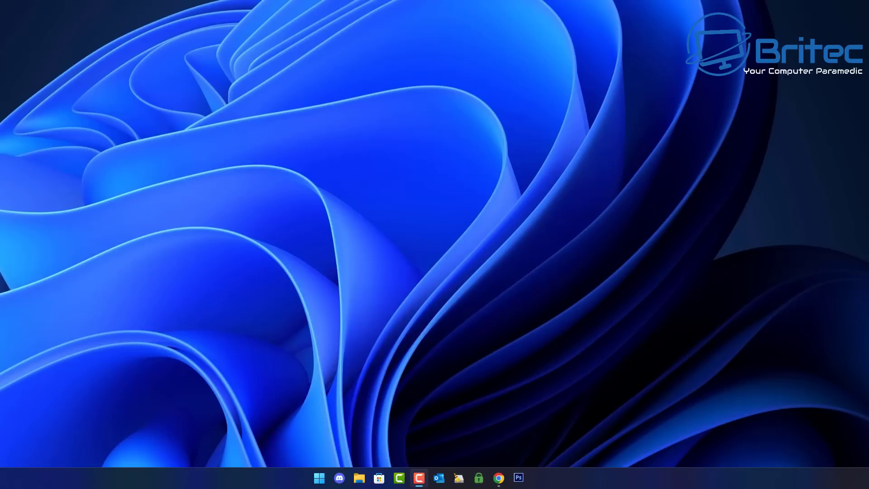
Start mapping a network drive from This PC, entering \\Server\Share as the folder for drive Z:
click(359, 478)
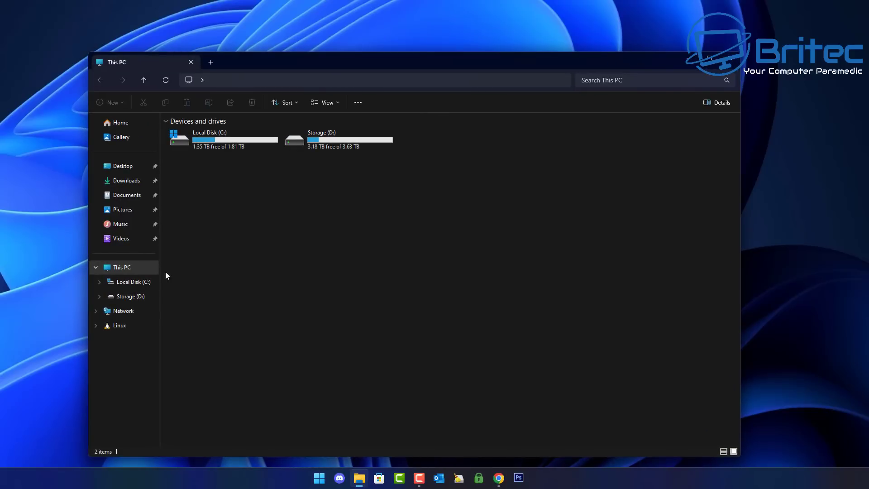
click(124, 267)
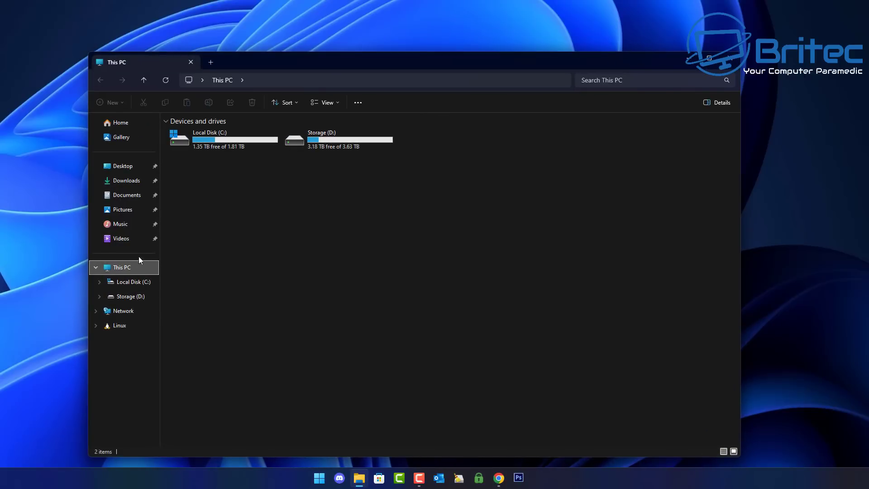
click(356, 103)
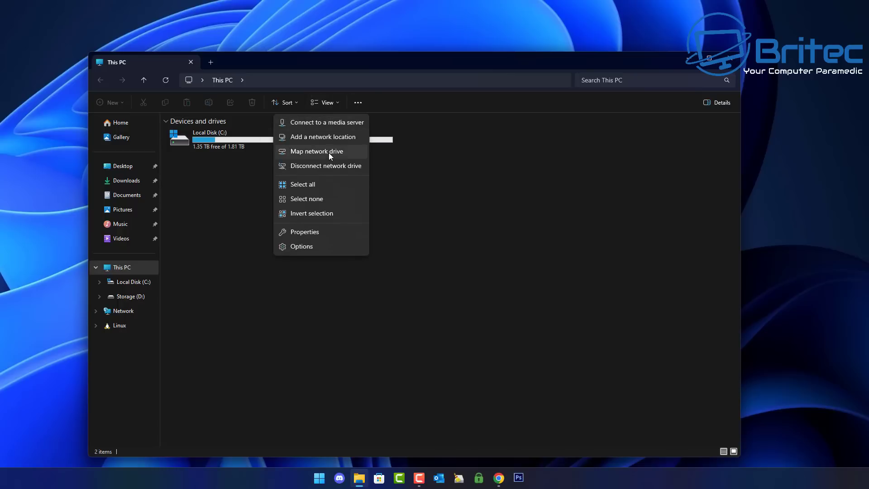
drag(390, 64, 363, 178)
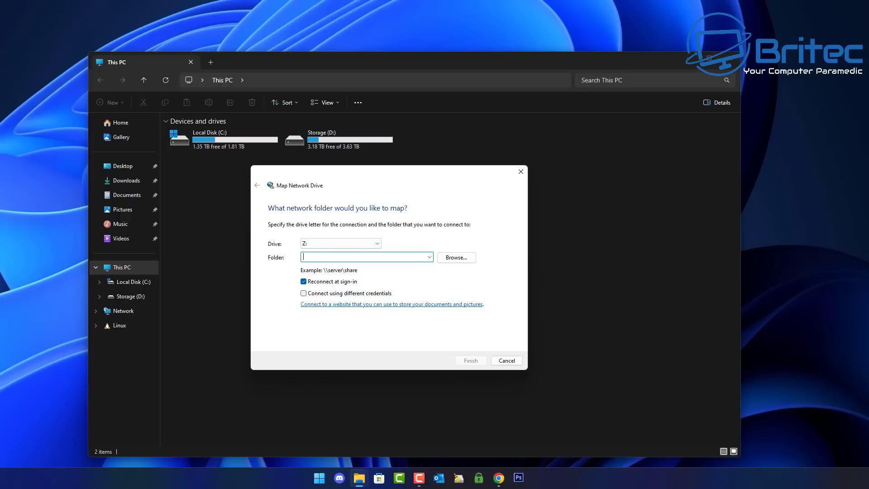
text(\Server\Share)
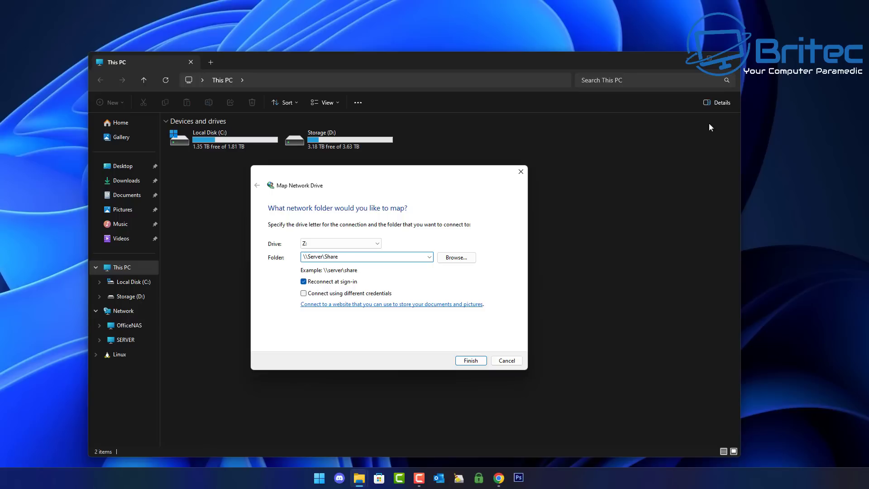
Browse the network to select the Share folder on SERVER, finish mapping the drive and close File Explorer
click(457, 257)
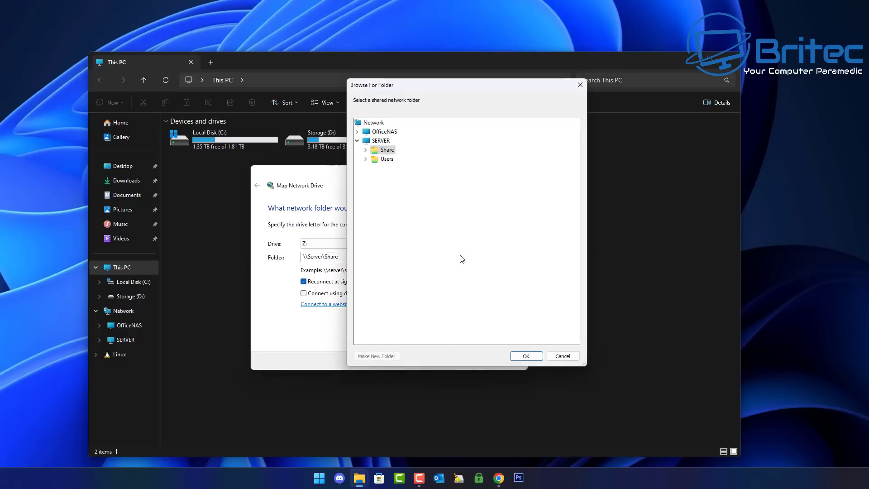
drag(466, 86, 404, 125)
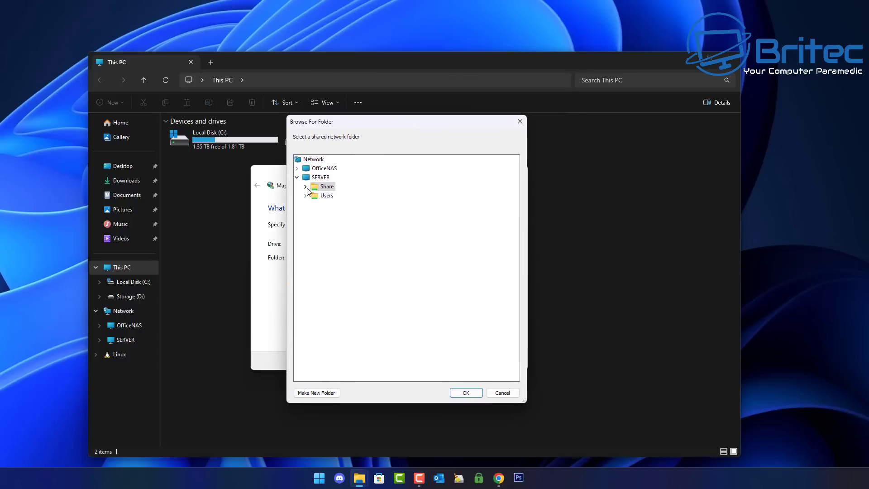
click(328, 187)
click(465, 393)
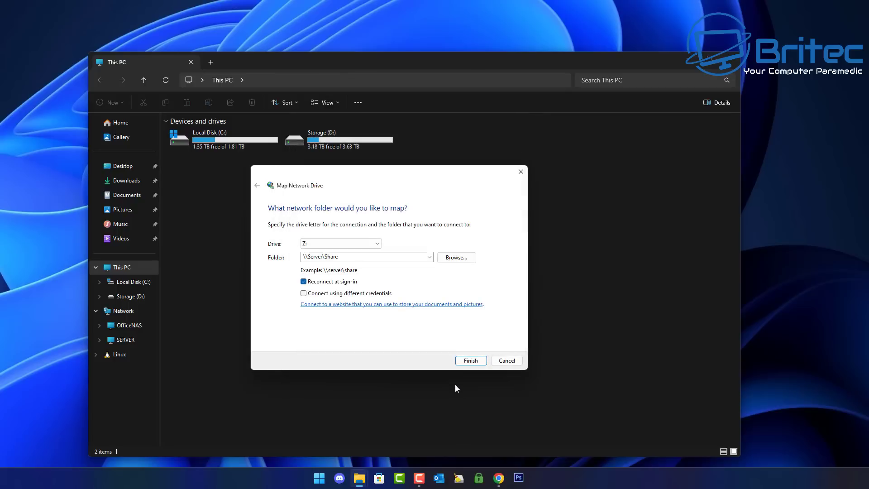
click(471, 361)
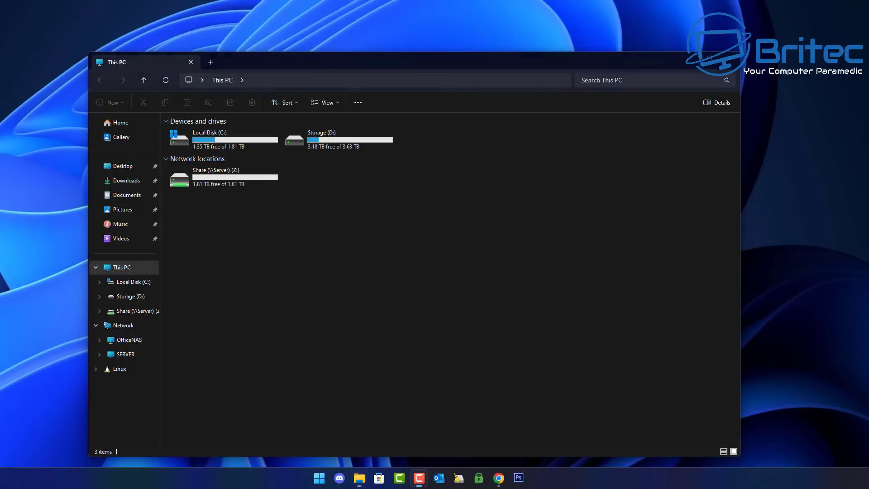
click(730, 58)
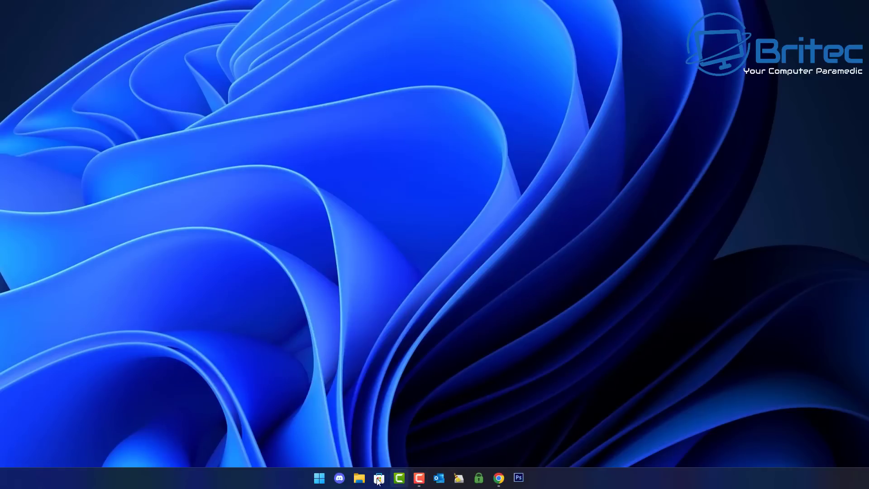
Test the mapped Share (Z:) drive by playing the video in its Stay On Windows 10 Until 2032 With LTSC folder, and close the player
click(360, 479)
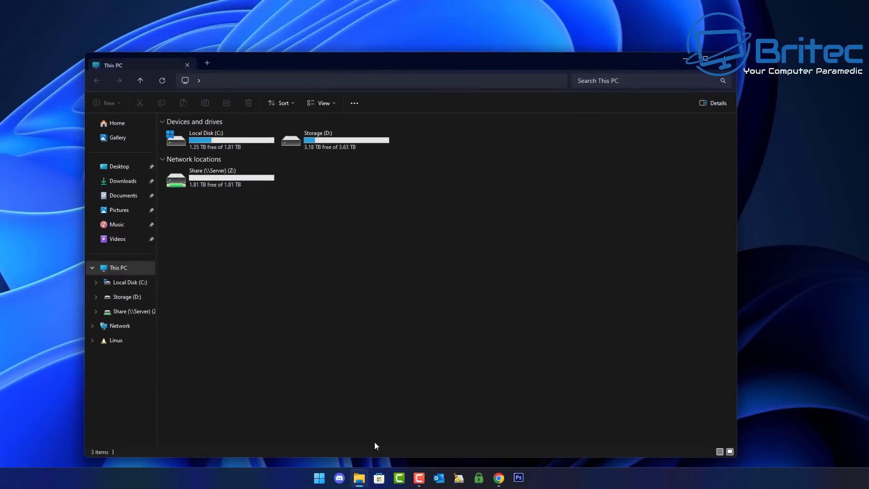
double_click(216, 182)
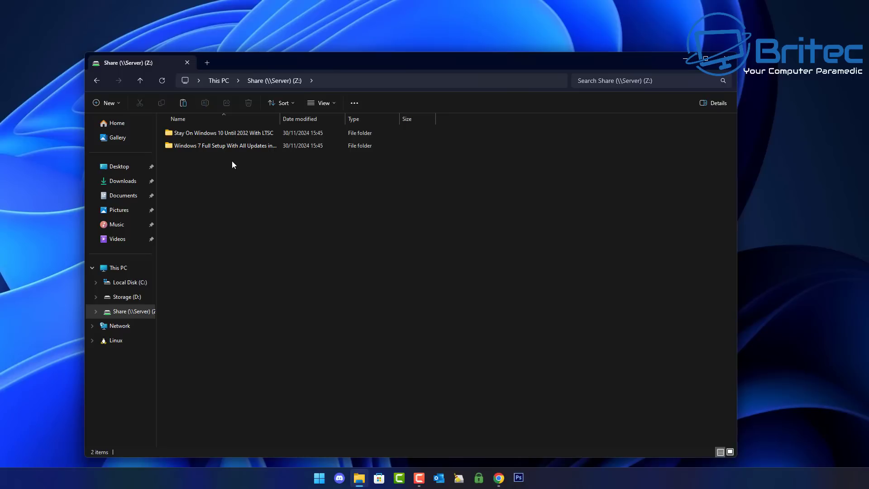
double_click(237, 136)
click(222, 137)
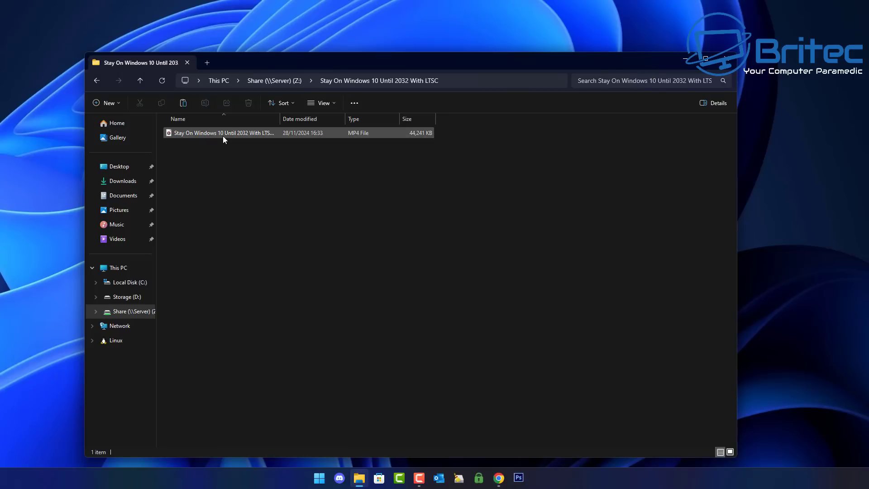
double_click(229, 134)
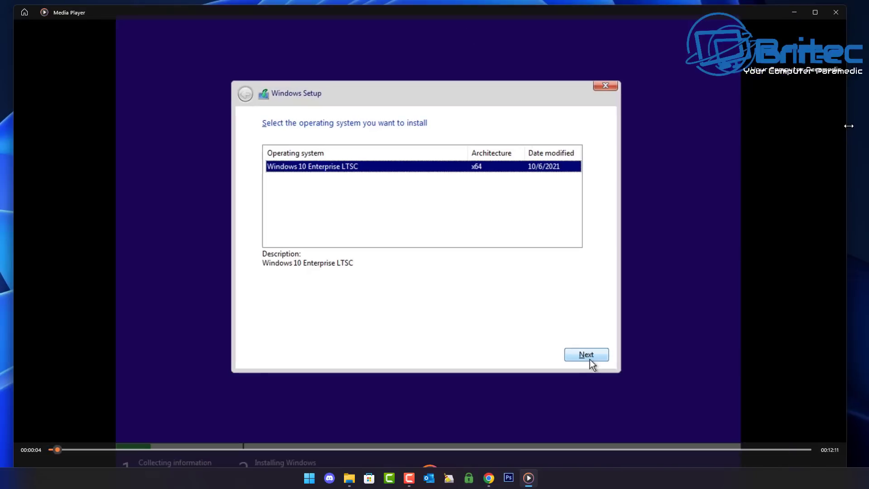
click(837, 12)
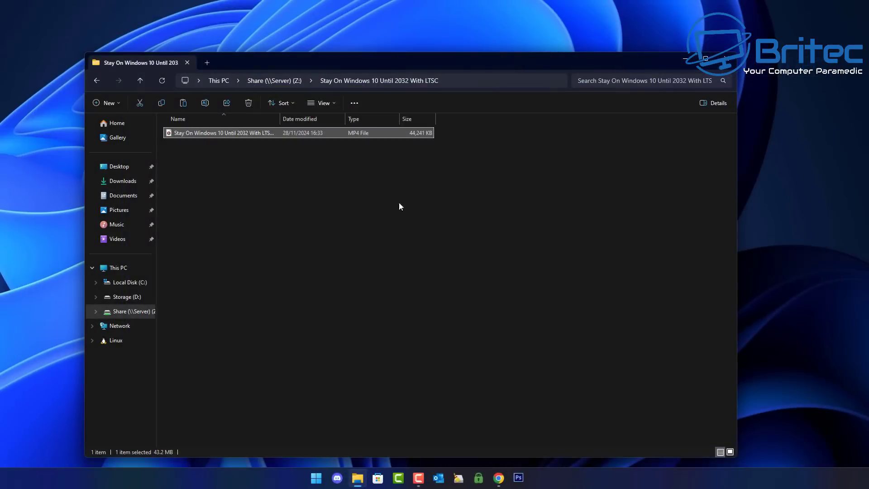
Go back to This PC to check the mapped Share (Z:) drive, and close File Explorer
click(96, 81)
click(95, 80)
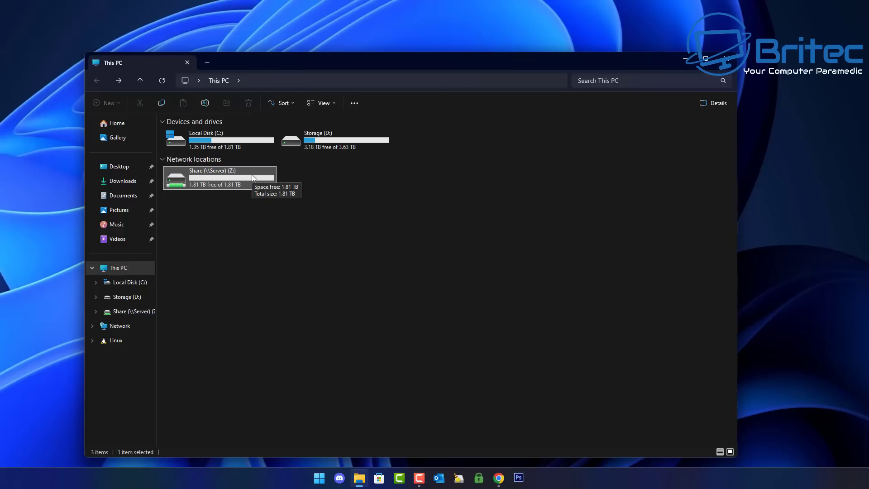
click(726, 58)
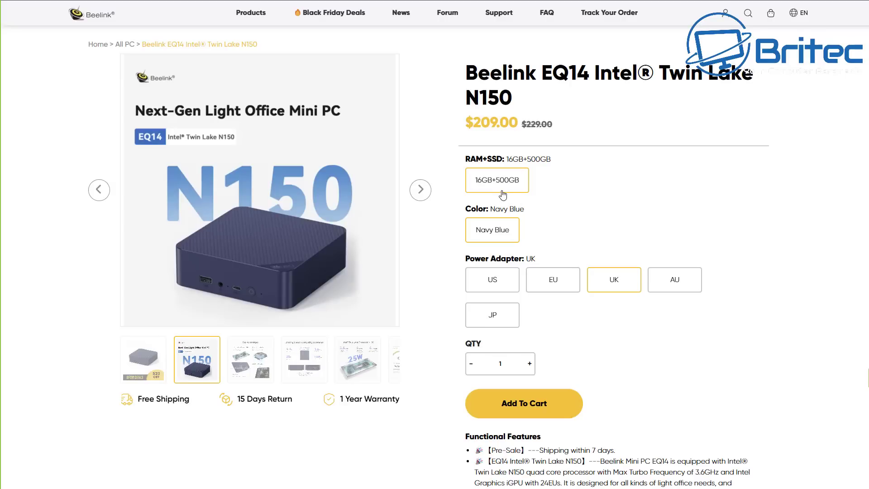
Look through the Beelink EQ14 product page's gallery images up to the DDR4 and dual SSD storage picture
click(422, 193)
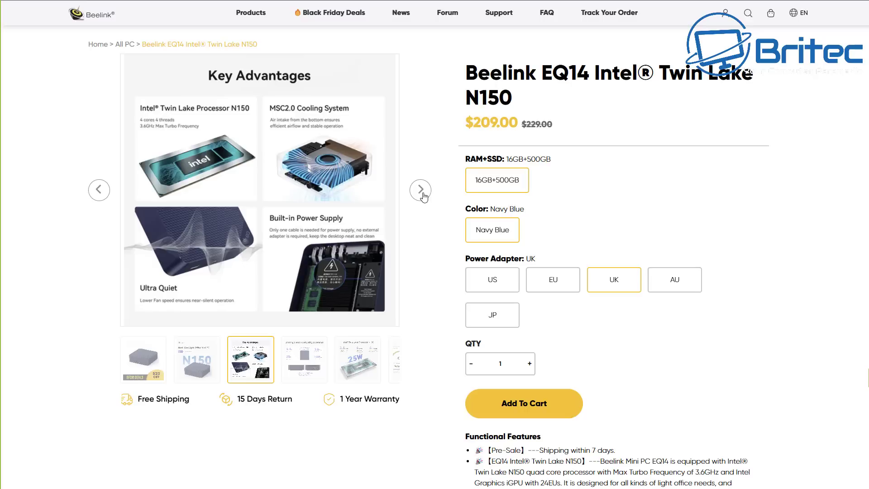
click(422, 192)
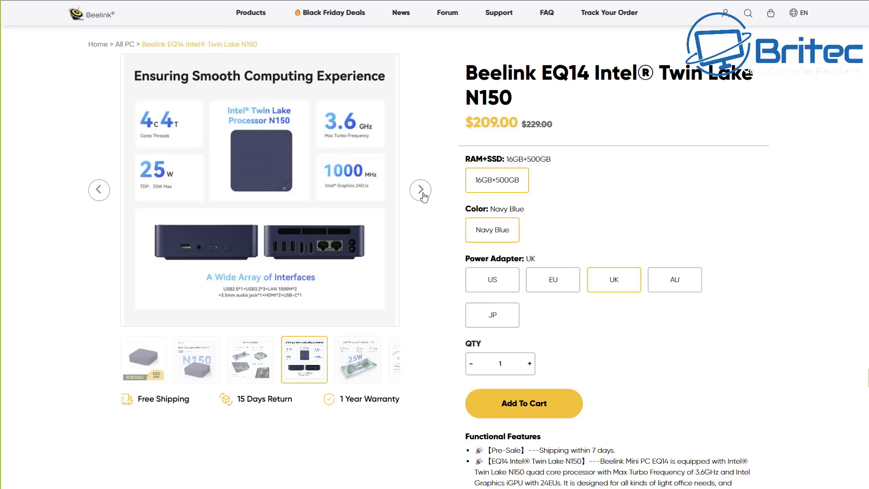
click(422, 195)
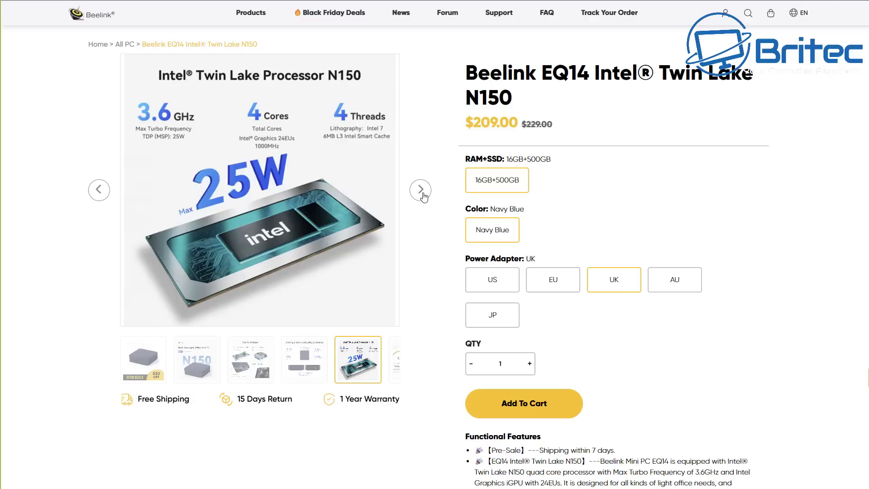
click(423, 194)
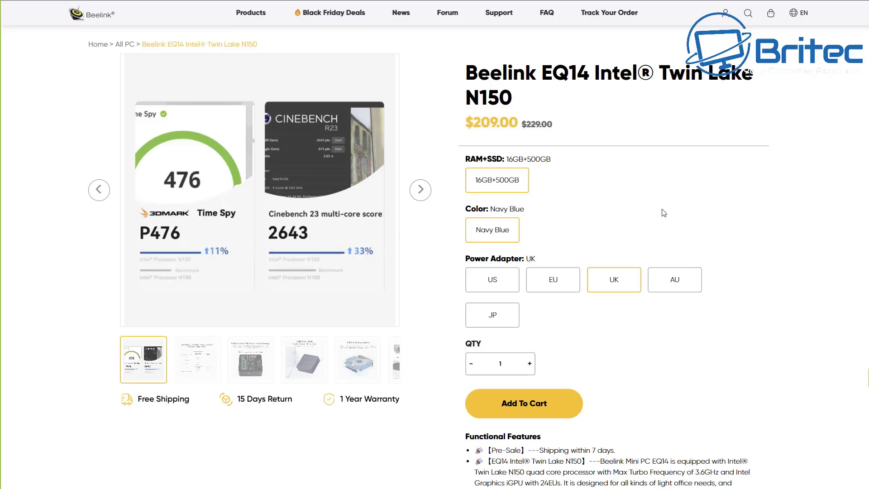
click(423, 192)
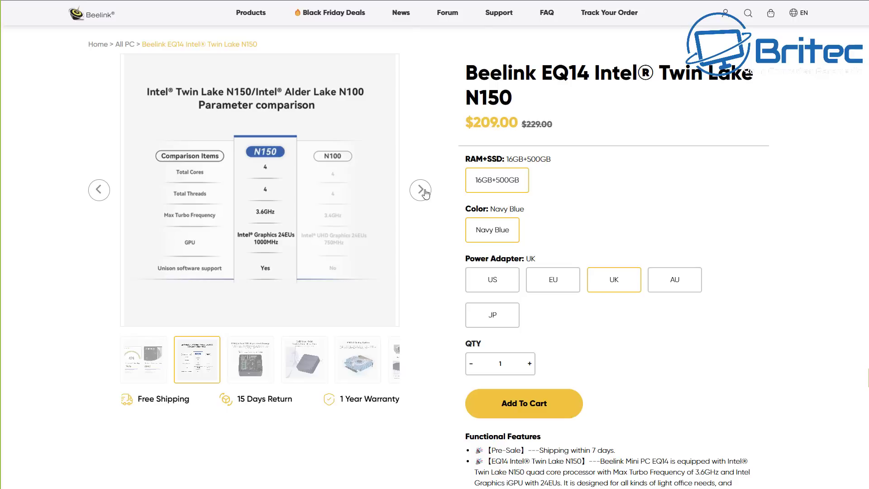
click(425, 193)
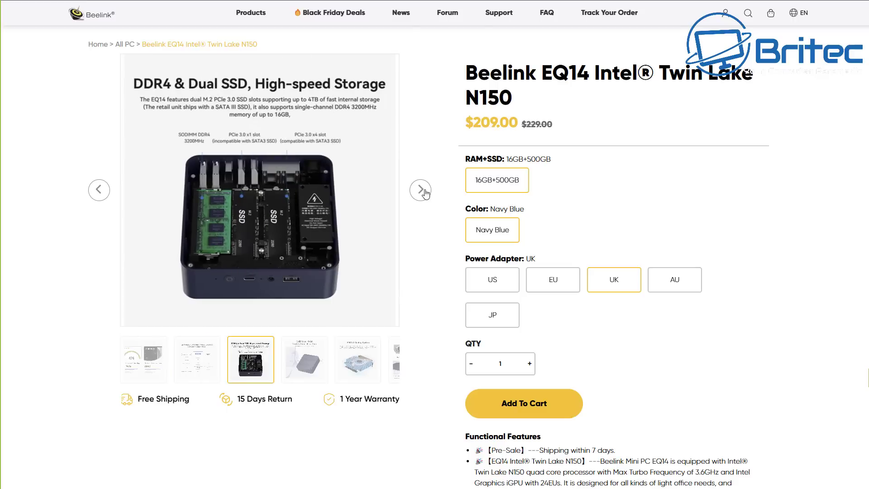